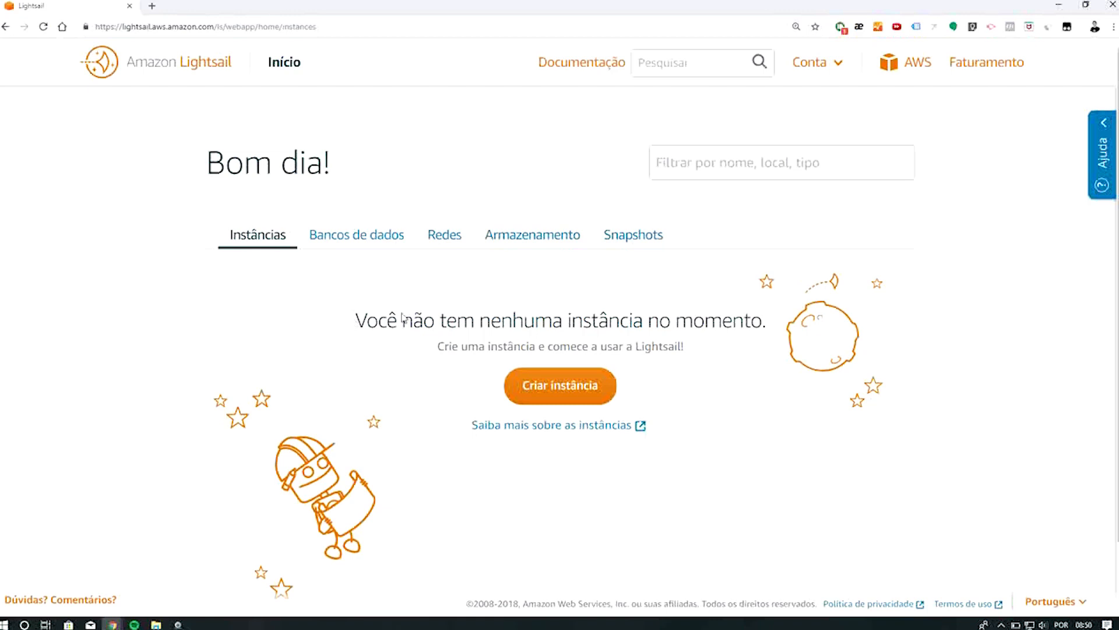
Start a new instance using the Microsoft Windows OS-only Windows Server 2012 R2 blueprint
{"action": "left_click", "coordinate": [567, 390]}
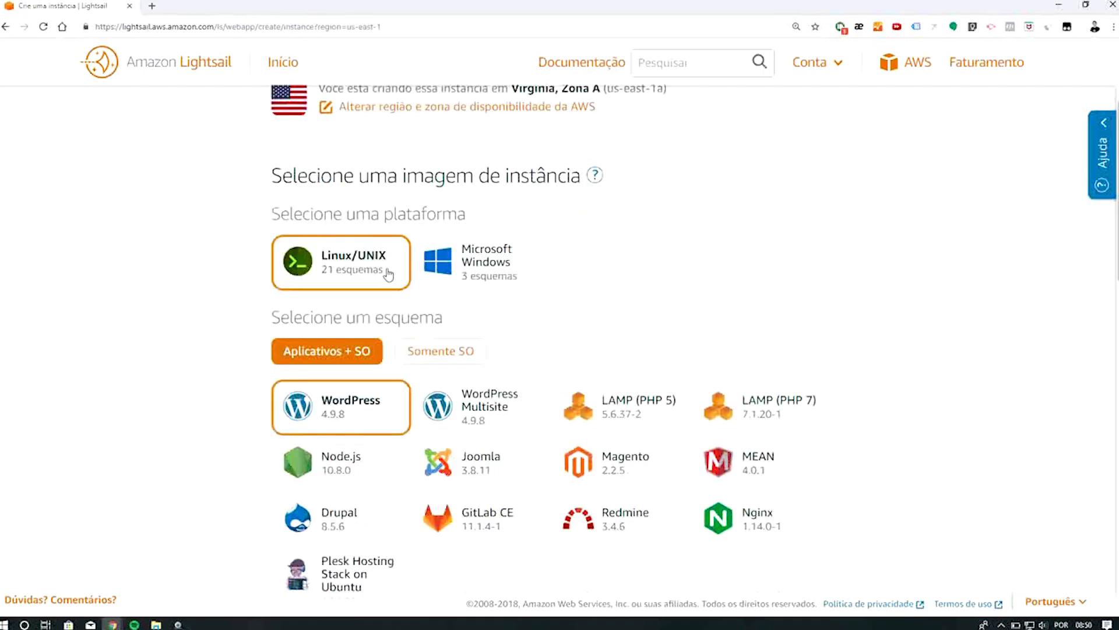
{"action": "left_click", "coordinate": [489, 263]}
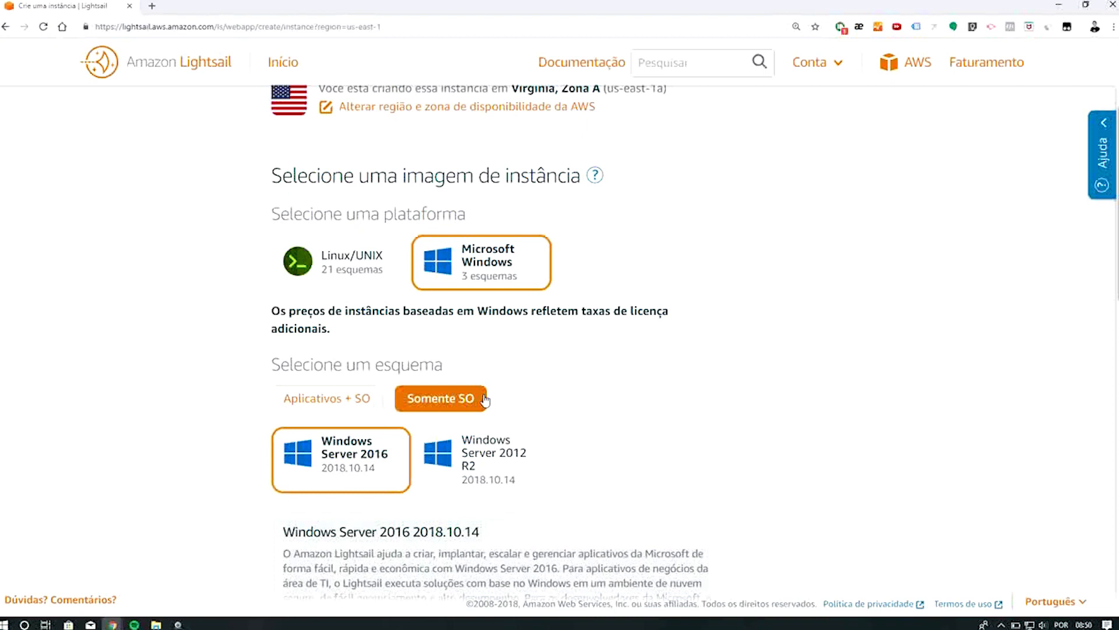
{"action": "left_click", "coordinate": [481, 456]}
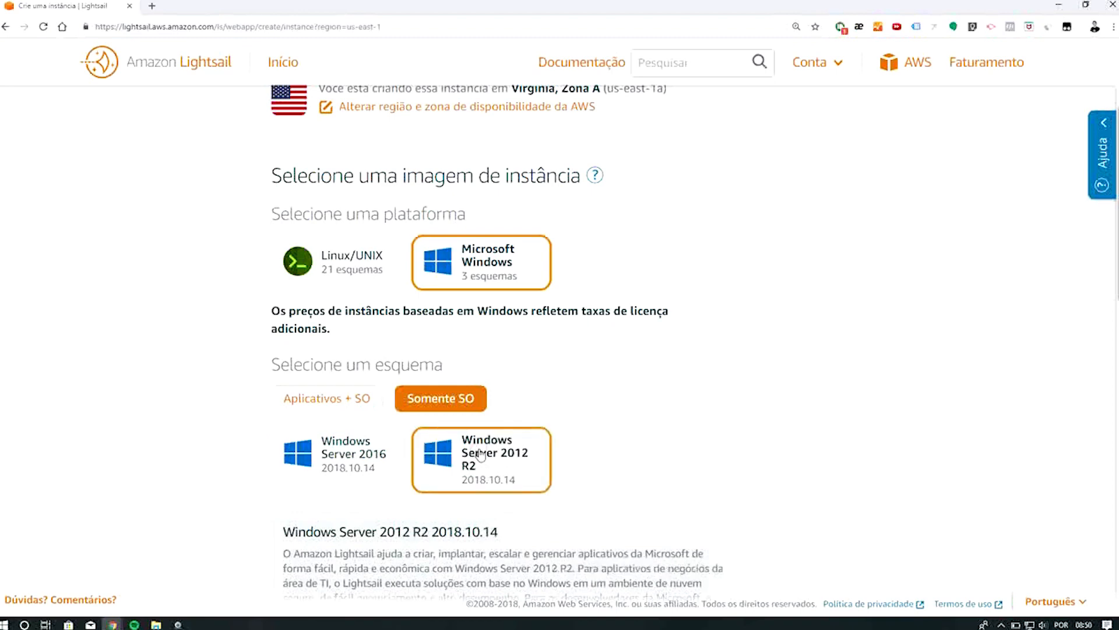
{"action": "scroll", "coordinate": [482, 456], "scroll_direction": "down", "scroll_amount": 3}
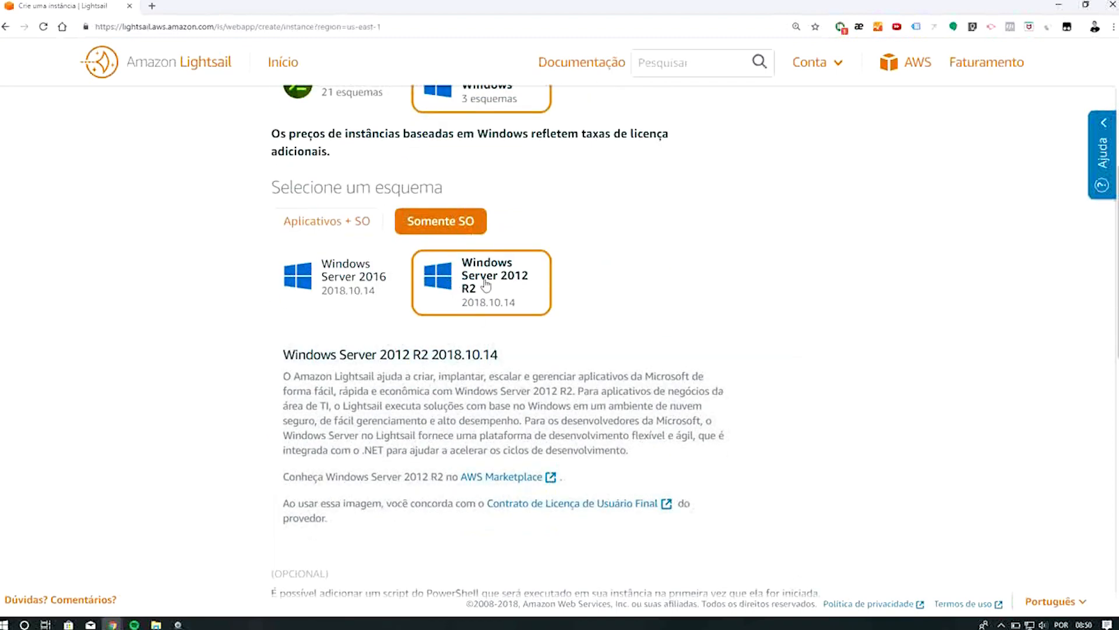
{"action": "scroll", "coordinate": [486, 284], "scroll_direction": "down", "scroll_amount": 5}
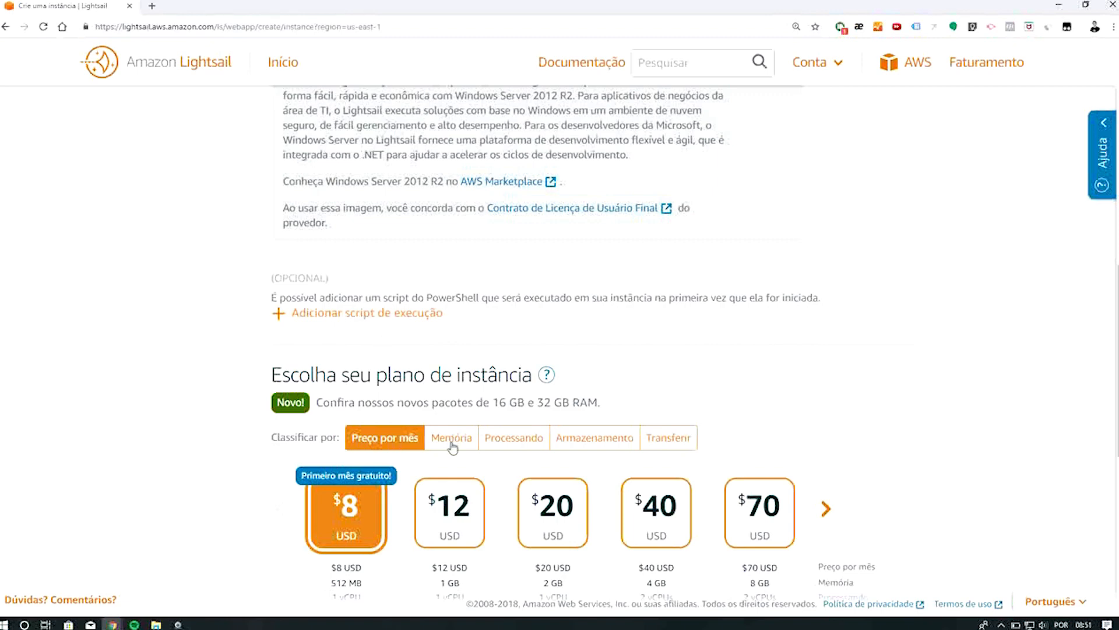
{"action": "scroll", "coordinate": [453, 443], "scroll_direction": "down", "scroll_amount": 2}
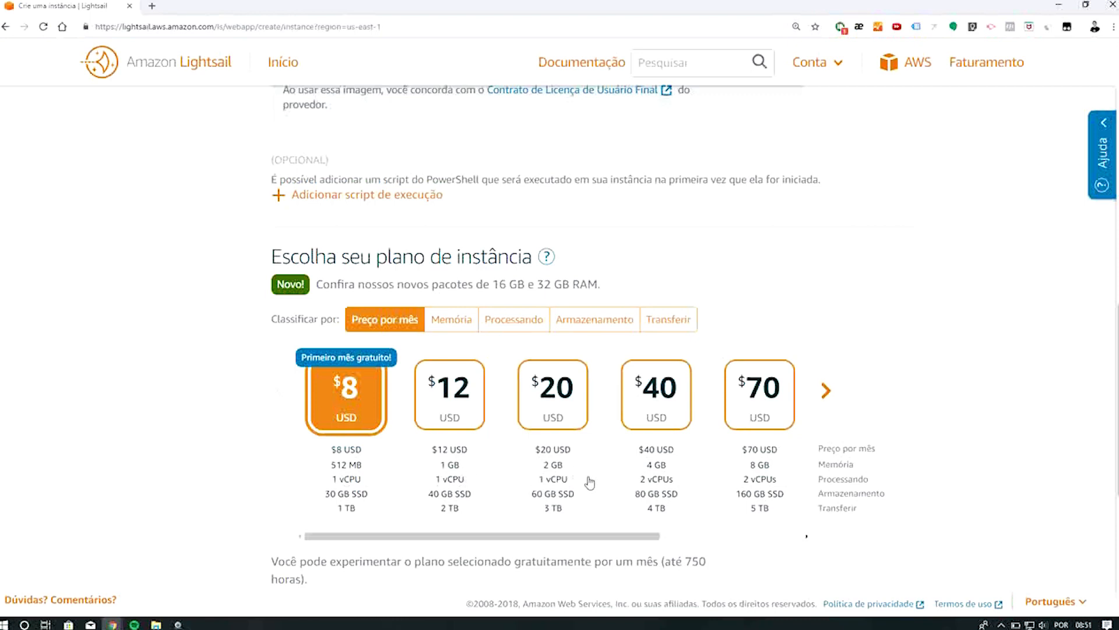
{"action": "left_click", "coordinate": [825, 390]}
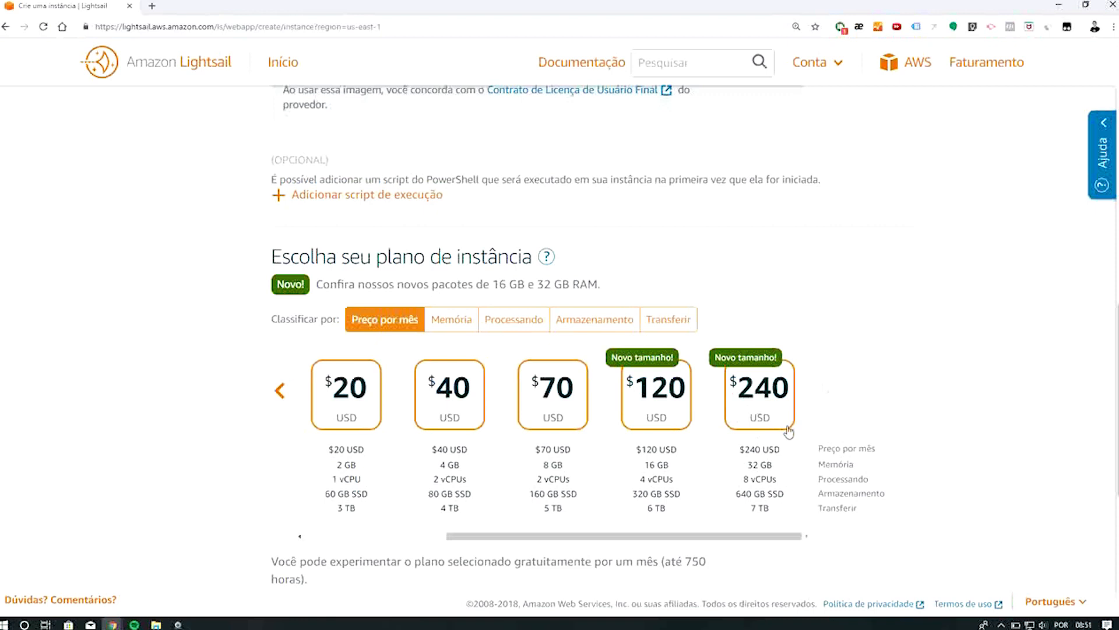
{"action": "left_click_drag", "start_coordinate": [569, 536], "coordinate": [375, 534]}
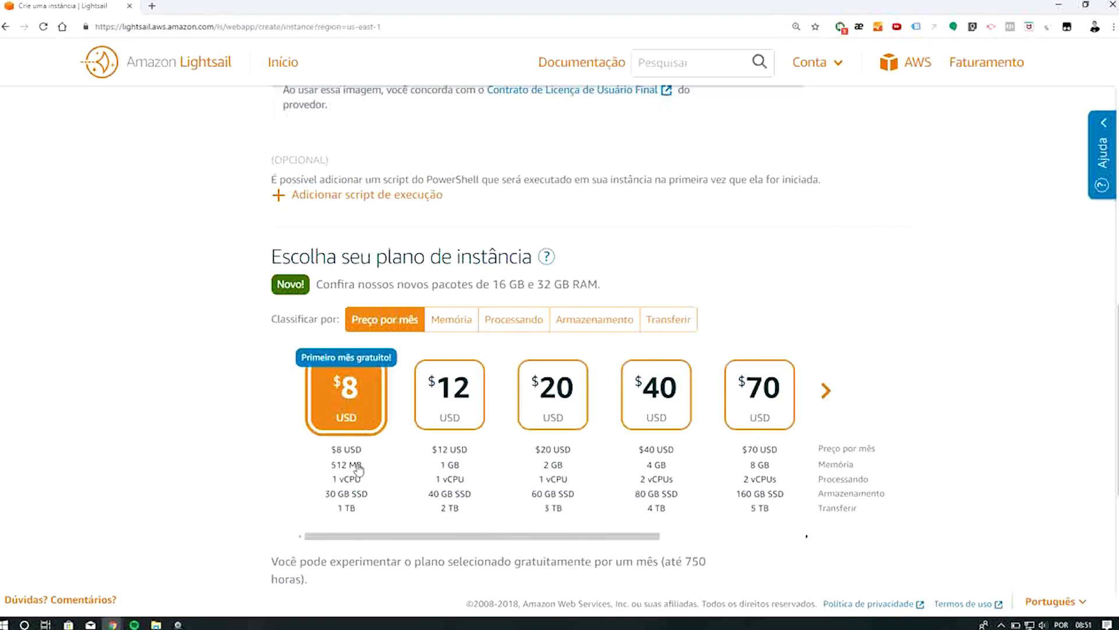
{"action": "left_click", "coordinate": [445, 328]}
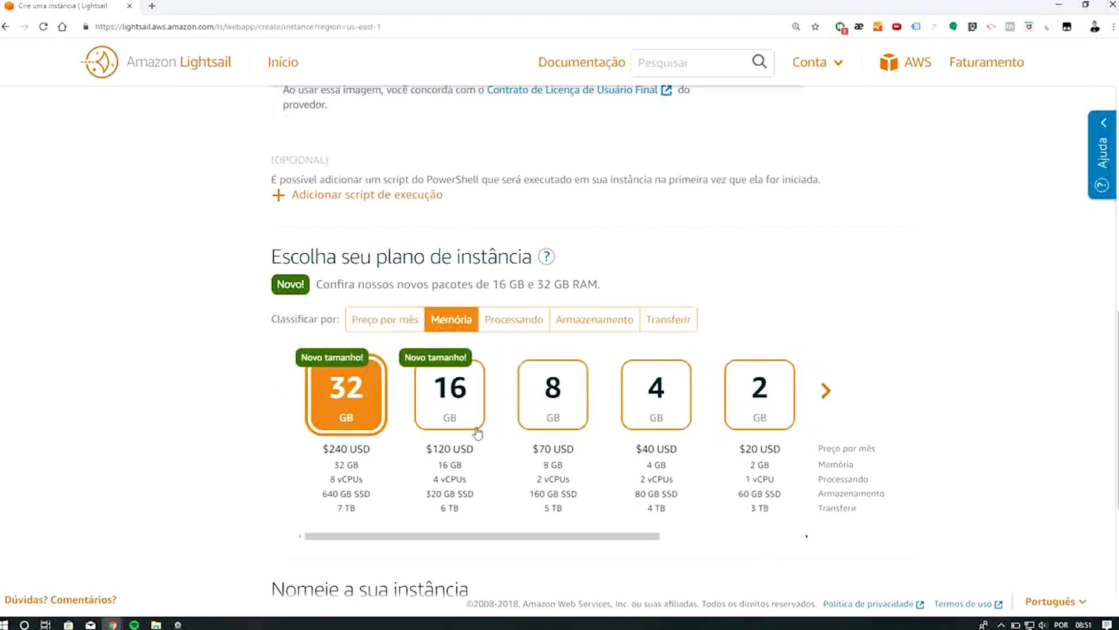
{"action": "left_click", "coordinate": [516, 319]}
{"action": "left_click", "coordinate": [592, 326]}
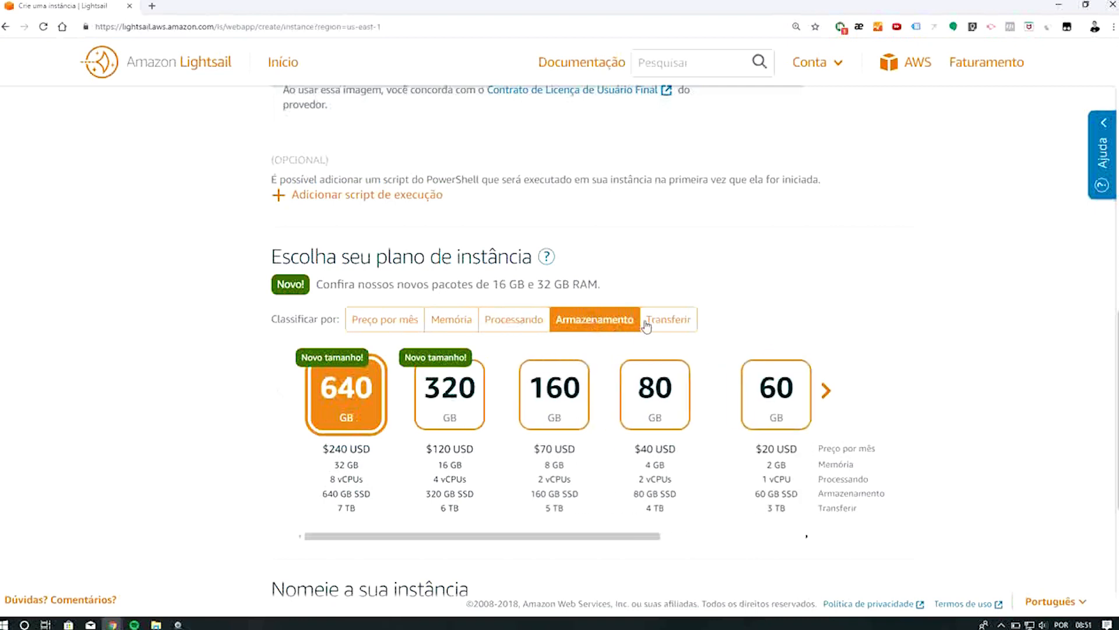
{"action": "left_click", "coordinate": [647, 321]}
{"action": "left_click", "coordinate": [383, 324]}
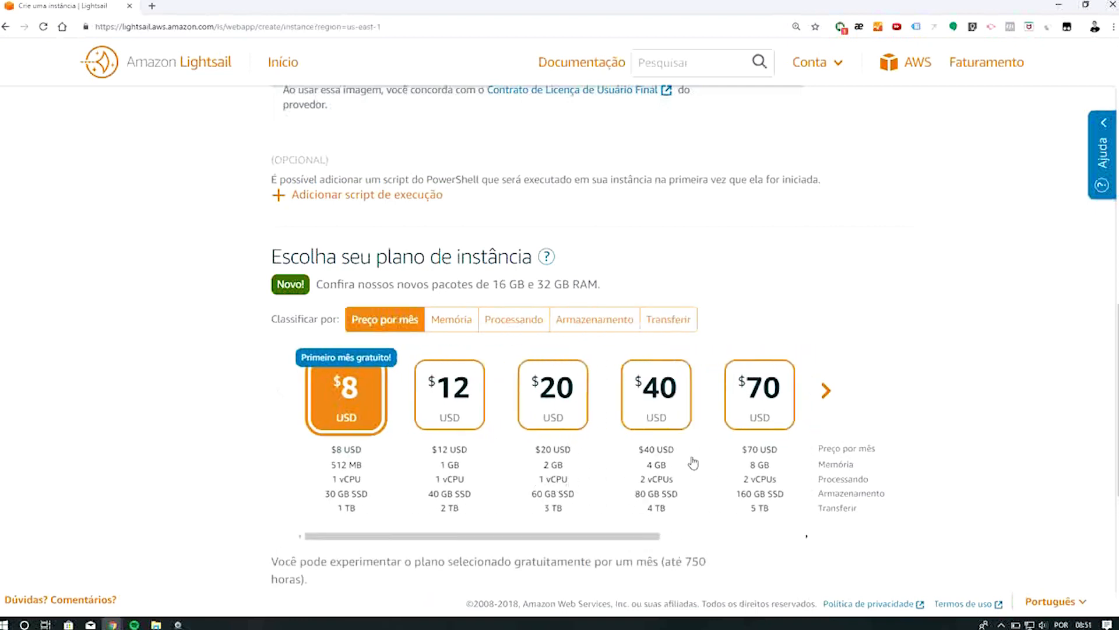
{"action": "scroll", "coordinate": [583, 437], "scroll_direction": "down", "scroll_amount": 2}
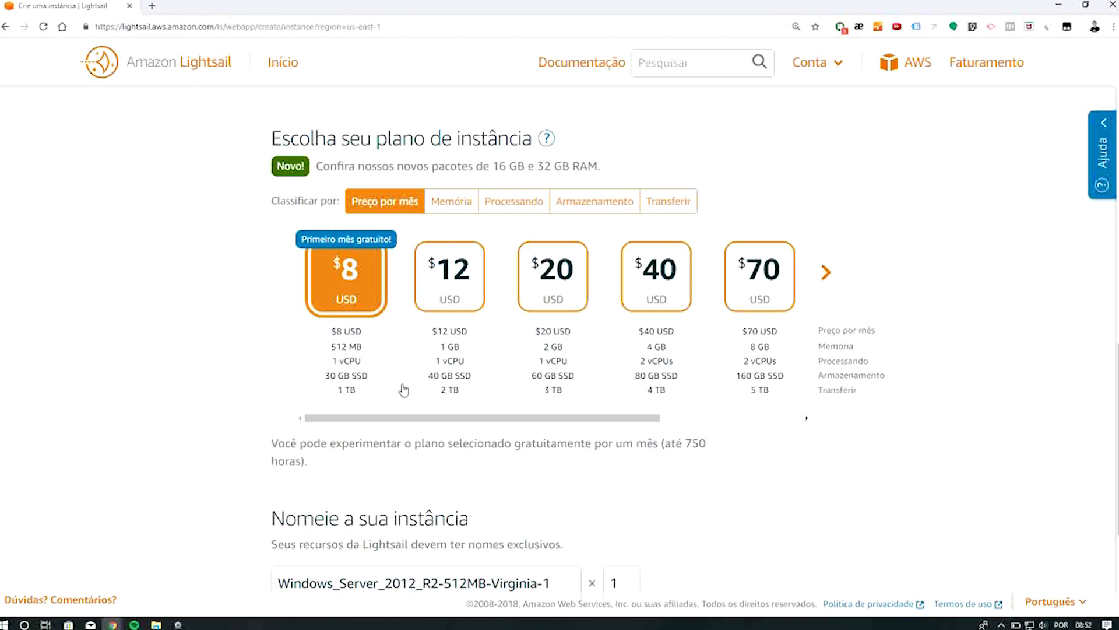
Shorten the instance name to Windows_Server_2012-Virginia-1 by removing the '_R2-512MB' part
{"action": "scroll", "coordinate": [402, 391], "scroll_direction": "down", "scroll_amount": 3}
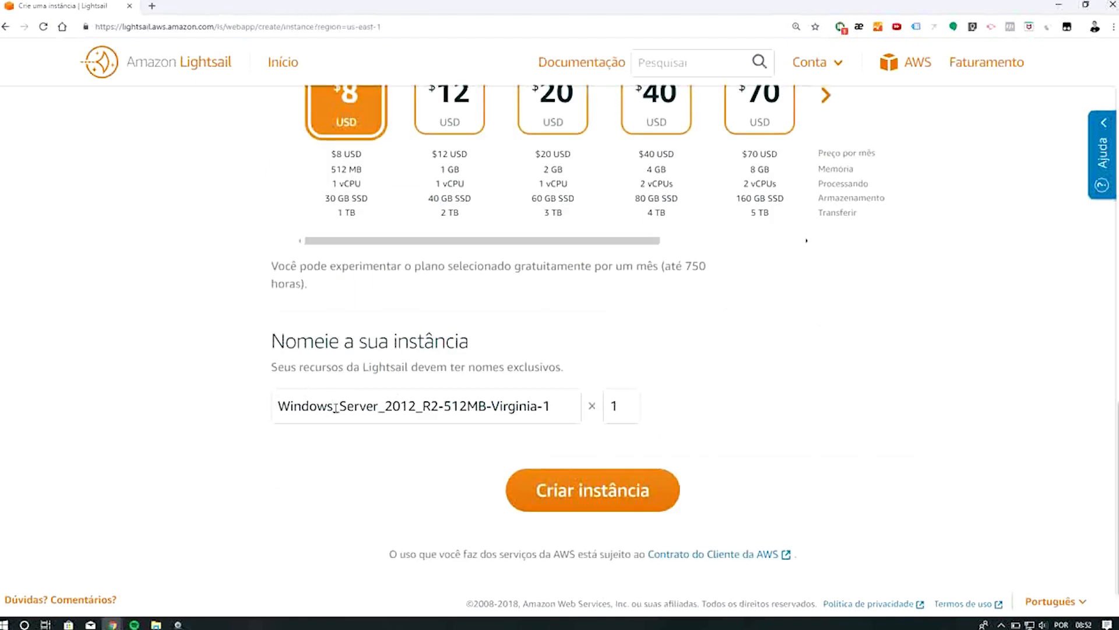
{"action": "left_click", "coordinate": [419, 407]}
{"action": "left_click", "coordinate": [419, 407]}
{"action": "left_click_drag", "start_coordinate": [419, 406], "coordinate": [491, 407]}
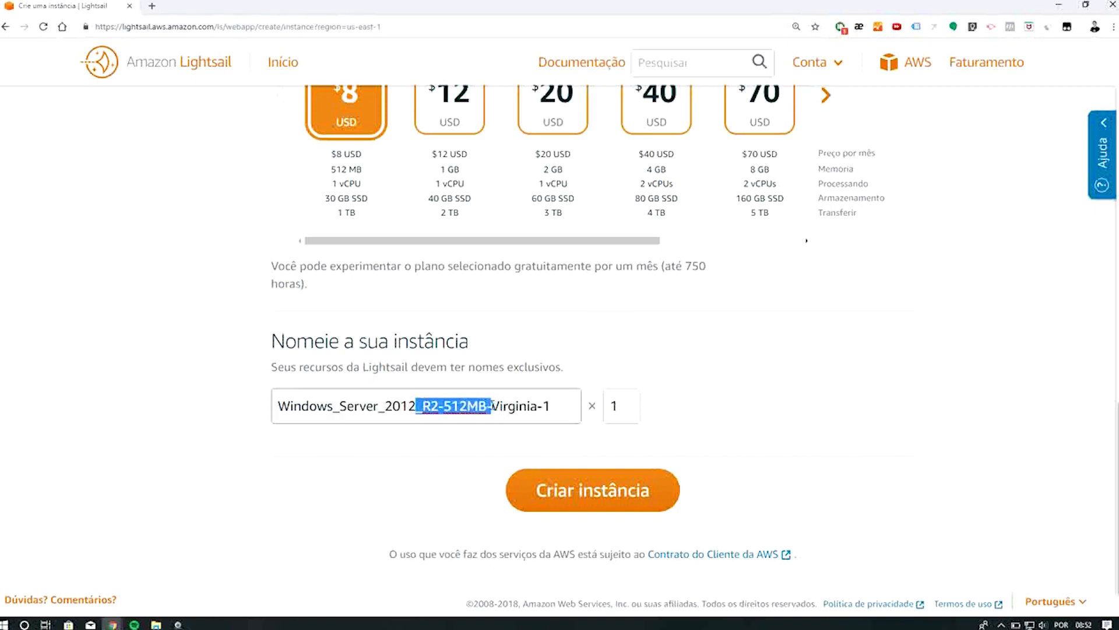
{"action": "key", "text": "BackSpace"}
{"action": "type", "text": "-"}
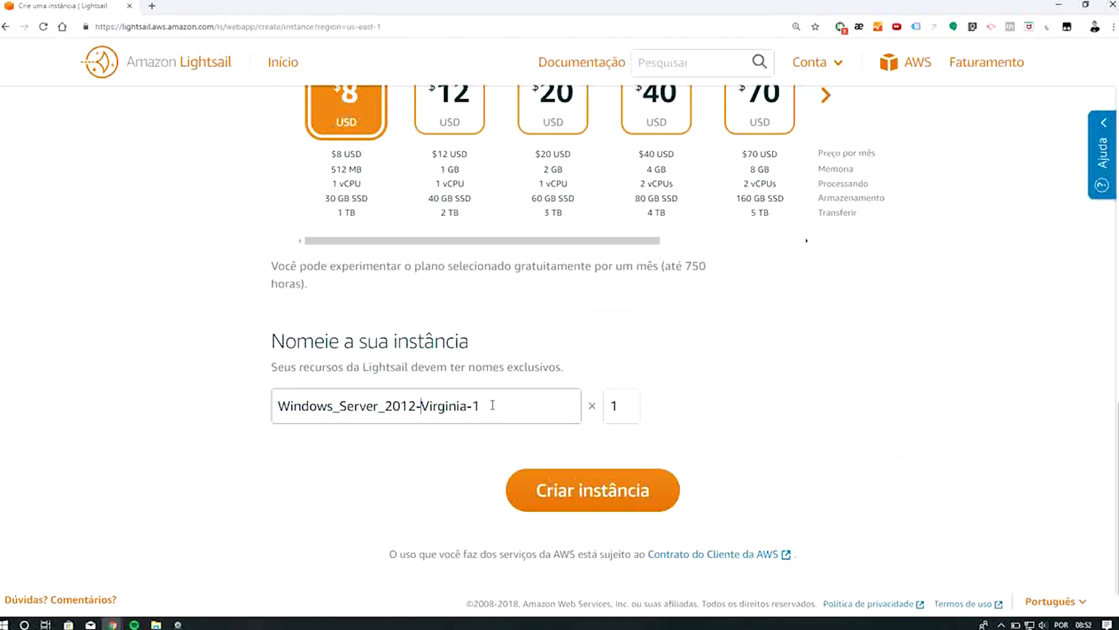
{"action": "scroll", "coordinate": [498, 329], "scroll_direction": "up", "scroll_amount": 15}
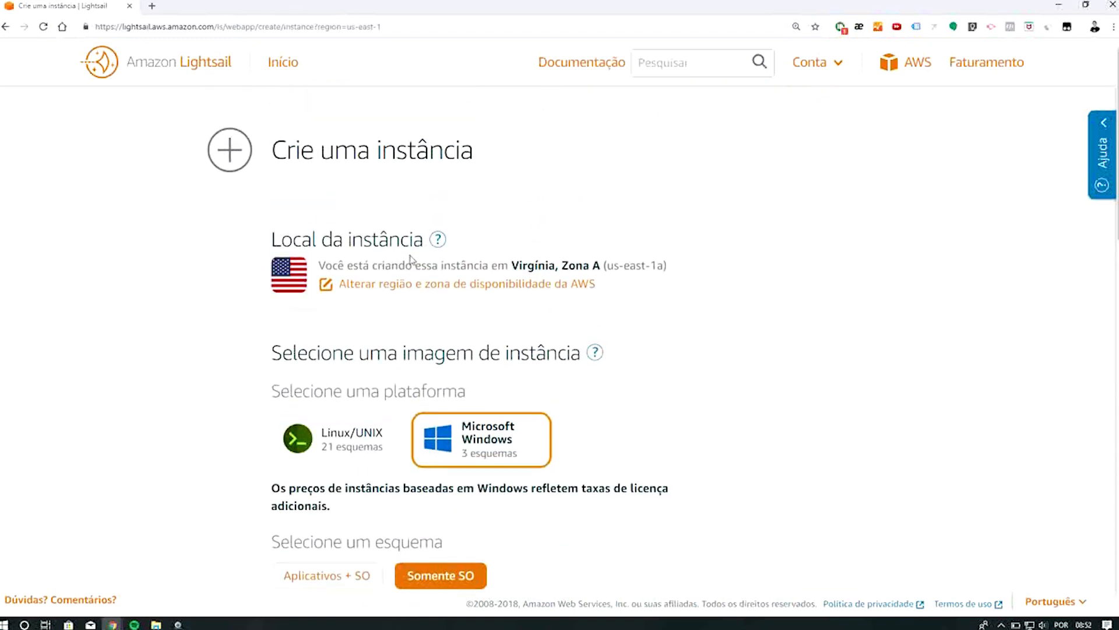
Keep the Virginia region and $8 plan, and create the instance
{"action": "left_click", "coordinate": [470, 287]}
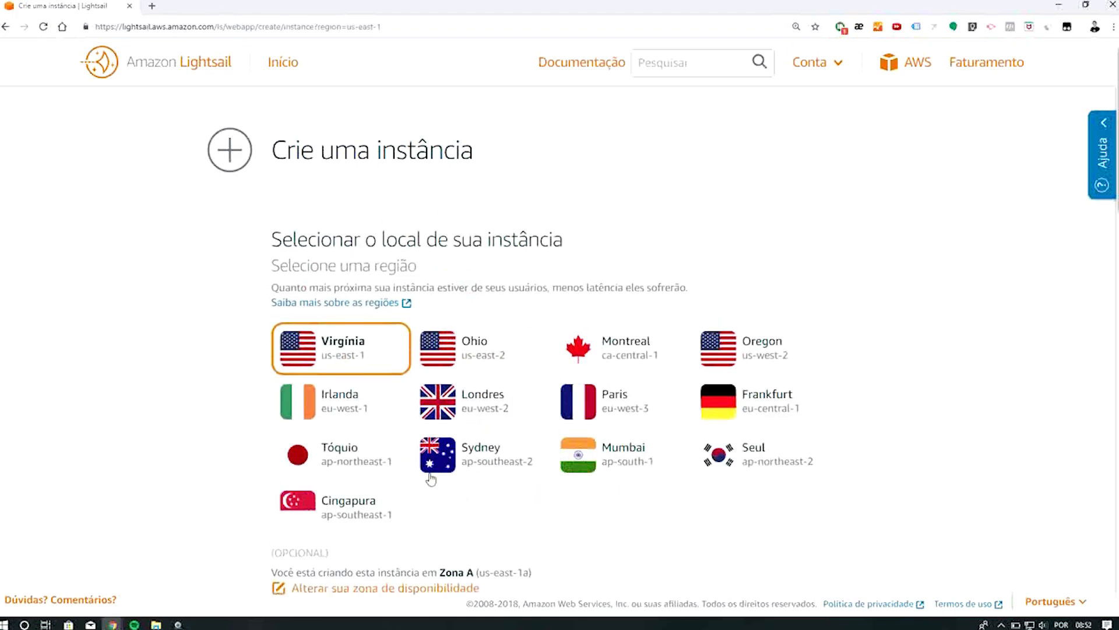
{"action": "scroll", "coordinate": [467, 361], "scroll_direction": "down", "scroll_amount": 2}
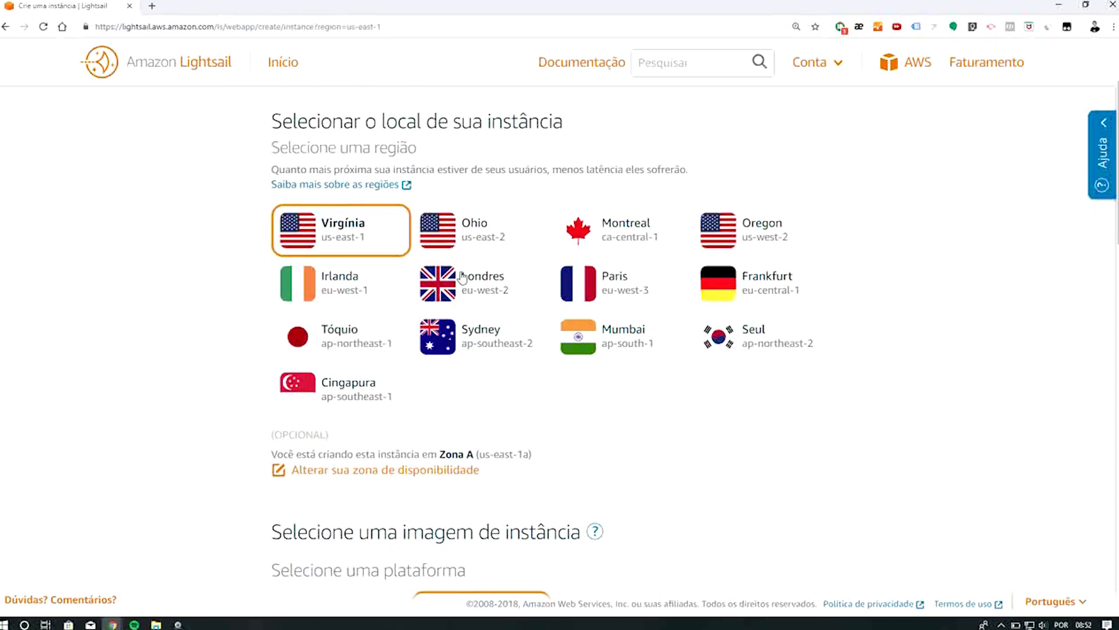
{"action": "scroll", "coordinate": [510, 318], "scroll_direction": "down", "scroll_amount": 9}
{"action": "scroll", "coordinate": [502, 314], "scroll_direction": "up", "scroll_amount": 4}
{"action": "scroll", "coordinate": [502, 314], "scroll_direction": "up", "scroll_amount": 5}
{"action": "scroll", "coordinate": [354, 239], "scroll_direction": "down", "scroll_amount": 10}
{"action": "scroll", "coordinate": [412, 280], "scroll_direction": "down", "scroll_amount": 5}
{"action": "scroll", "coordinate": [418, 290], "scroll_direction": "down", "scroll_amount": 3}
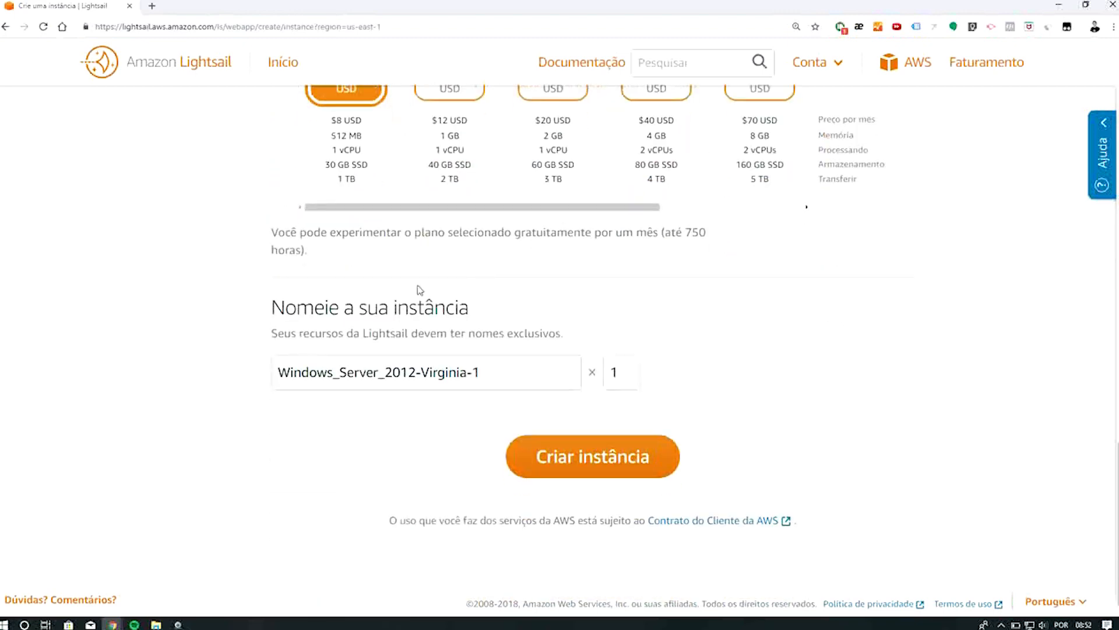
{"action": "left_click", "coordinate": [578, 461]}
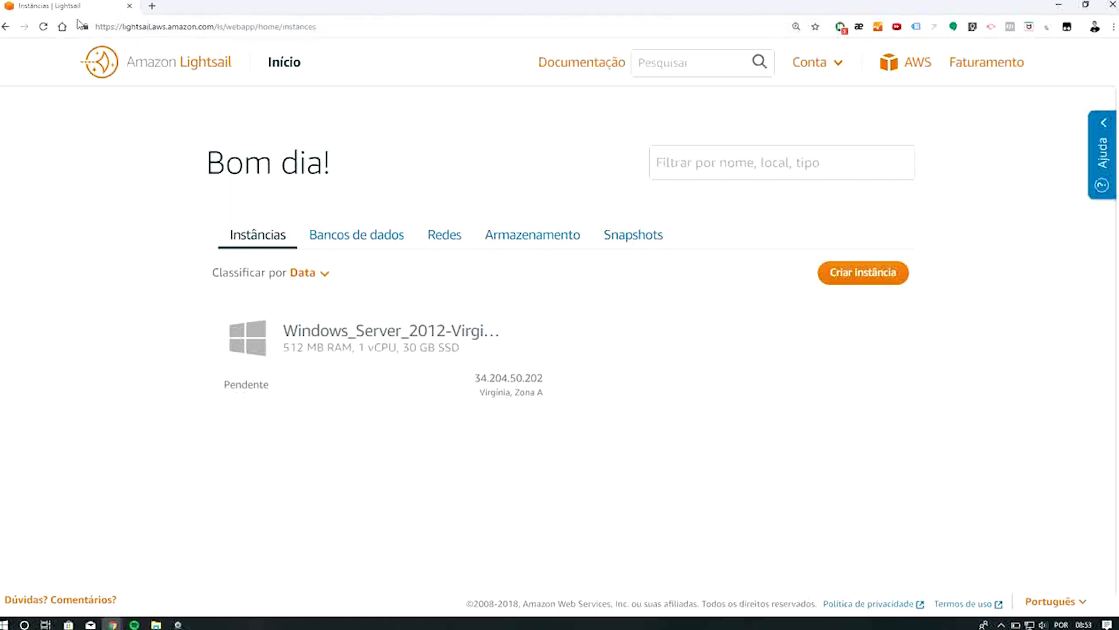
Reload the page until Windows_Server_2012-Virginia-1 shows Em execução at 34.204.50.202
{"action": "left_click", "coordinate": [42, 27]}
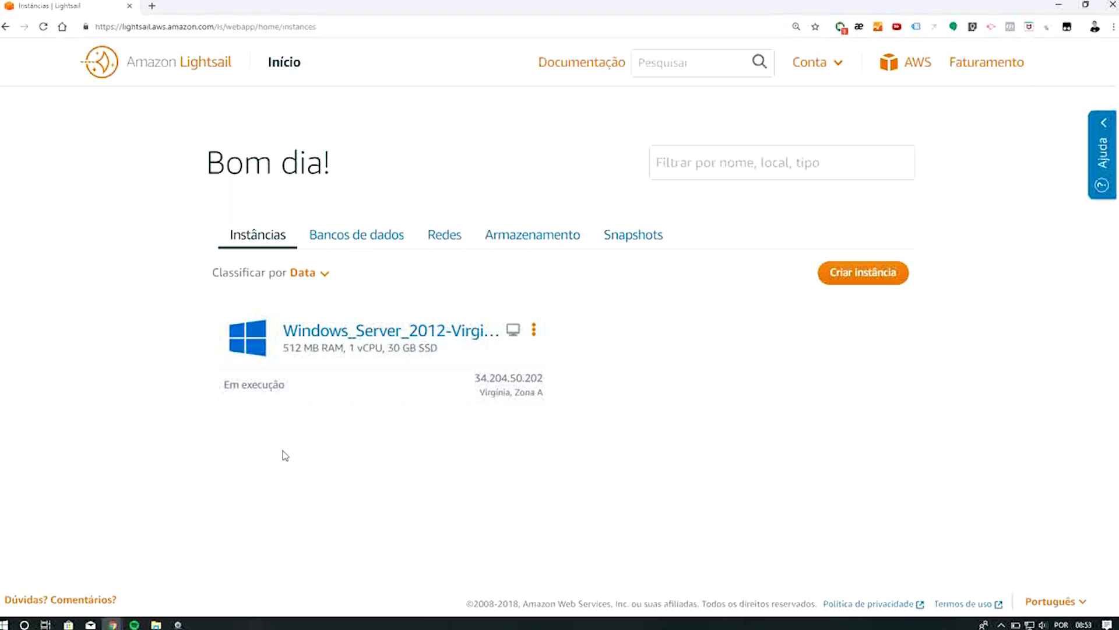
Reveal and copy the instance's default login password from its Gerenciar page
{"action": "left_click", "coordinate": [534, 331]}
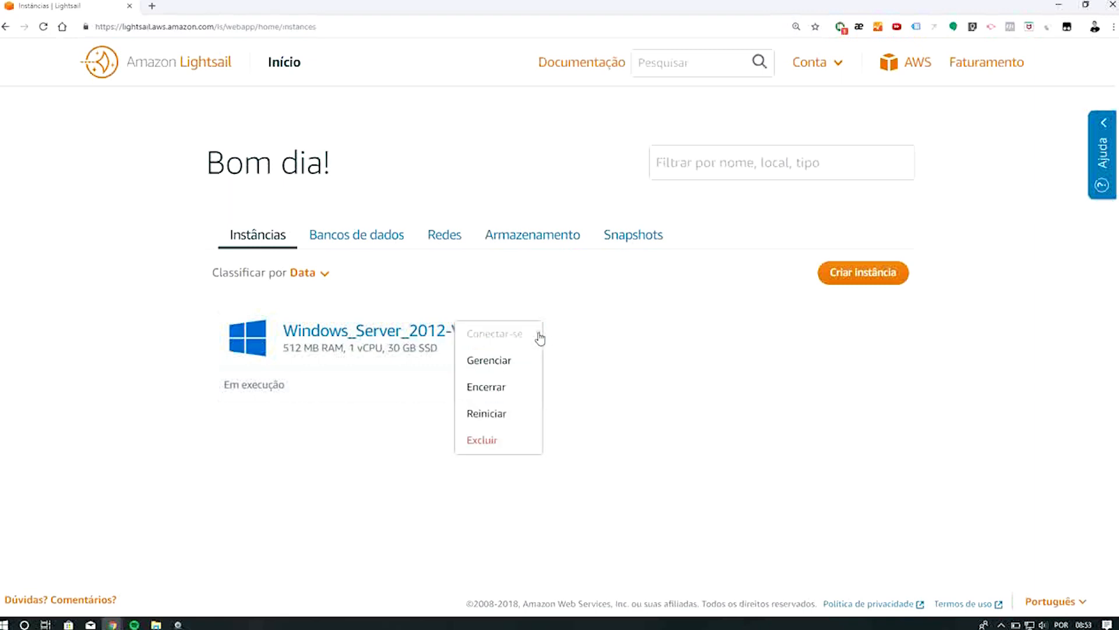
{"action": "left_click", "coordinate": [498, 363]}
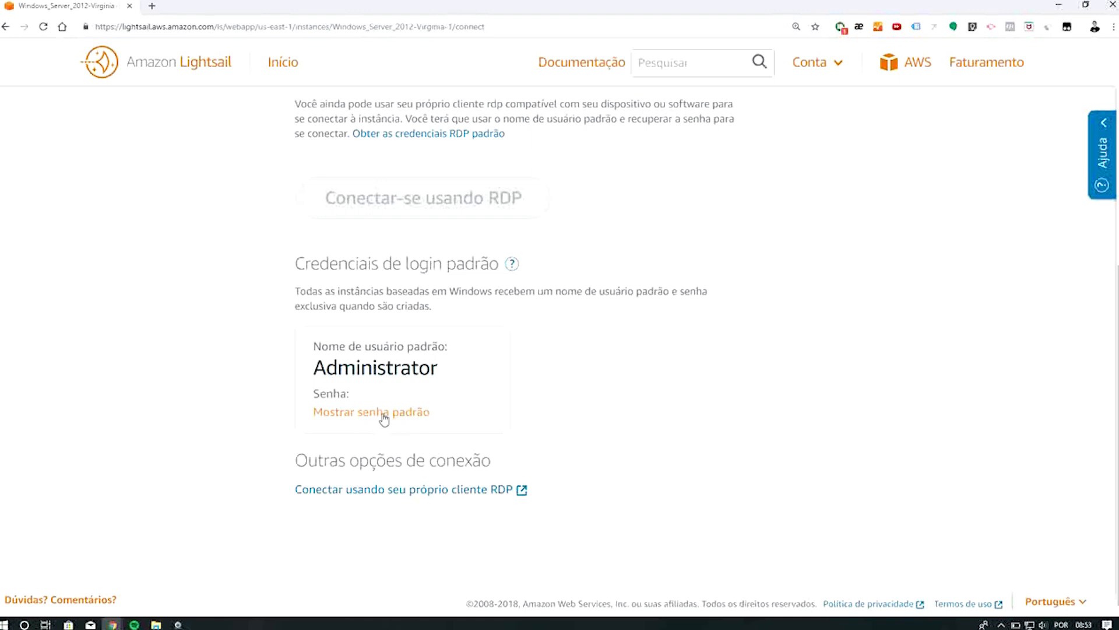
{"action": "left_click", "coordinate": [384, 418]}
{"action": "left_click_drag", "start_coordinate": [492, 227], "coordinate": [627, 238]}
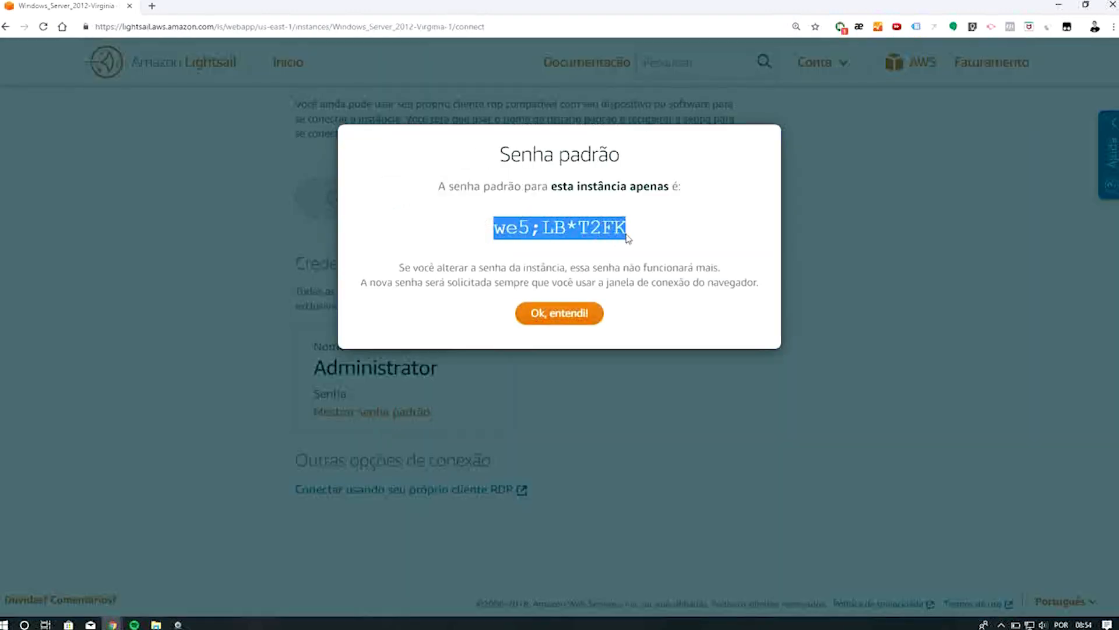
{"action": "right_click", "coordinate": [627, 237]}
{"action": "left_click", "coordinate": [635, 240]}
{"action": "left_click", "coordinate": [559, 313]}
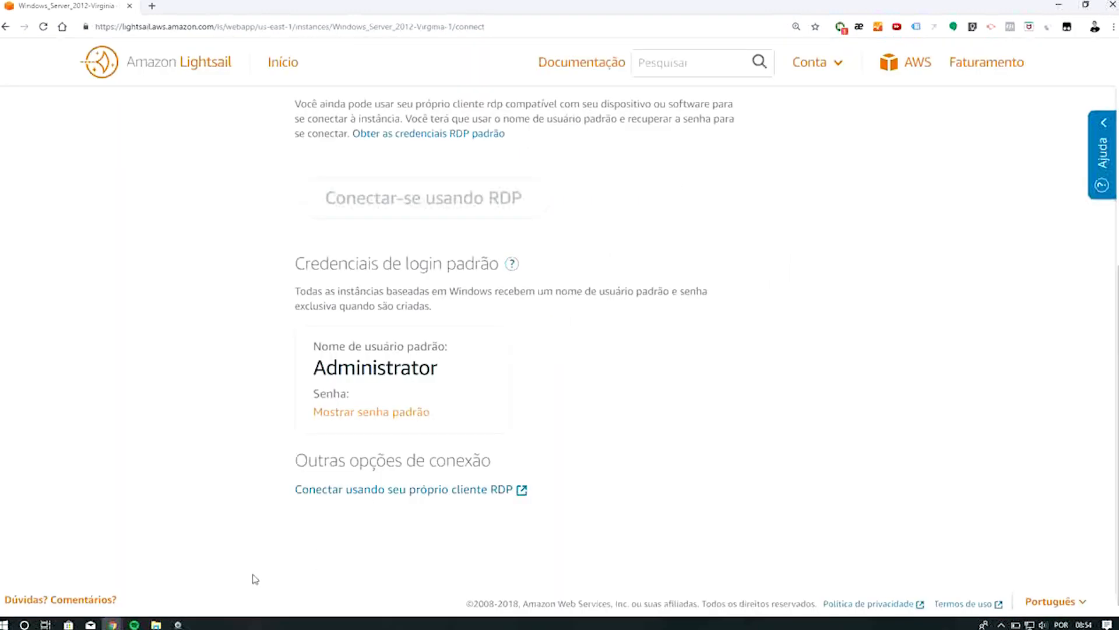
Launch Remote Desktop Connection locally with mstsc from the Start search
{"action": "key", "text": "super"}
{"action": "type", "text": "mstsc"}
{"action": "key", "text": "Return"}
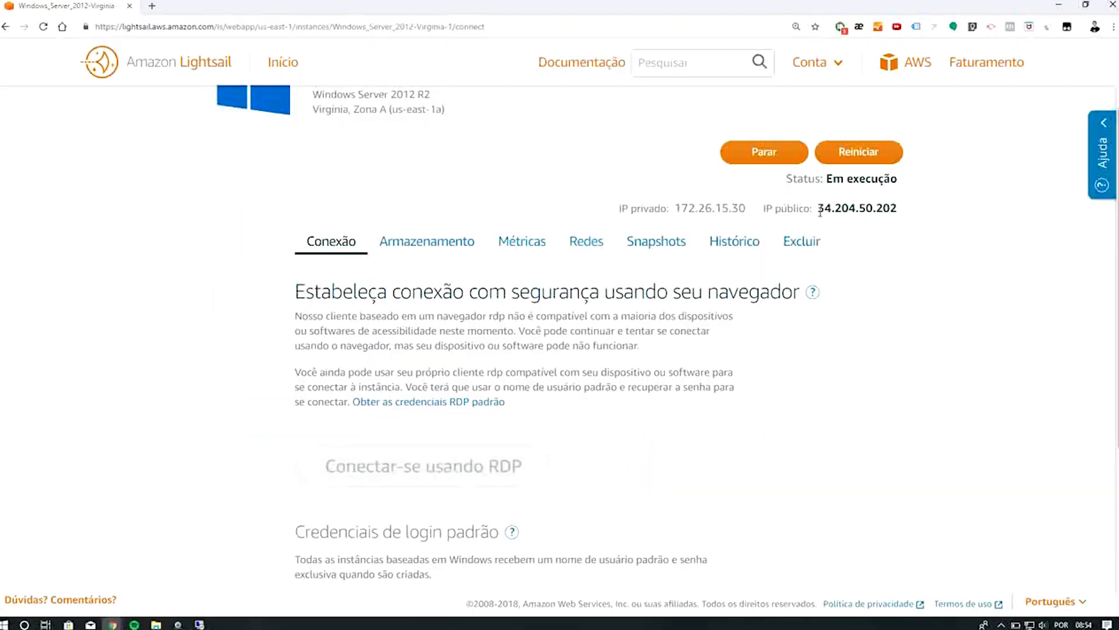
Point Remote Desktop Connection at the public IP 34.204.50.202 and connect
{"action": "left_click_drag", "start_coordinate": [820, 211], "coordinate": [898, 211]}
{"action": "left_click", "coordinate": [880, 210]}
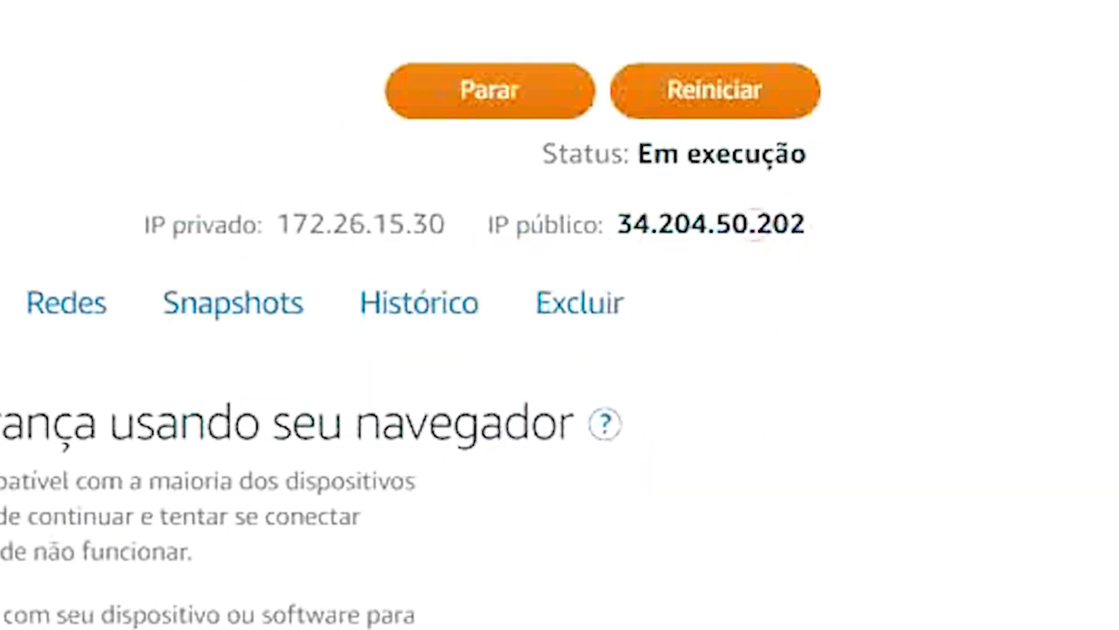
{"action": "key", "text": "ctrl+v"}
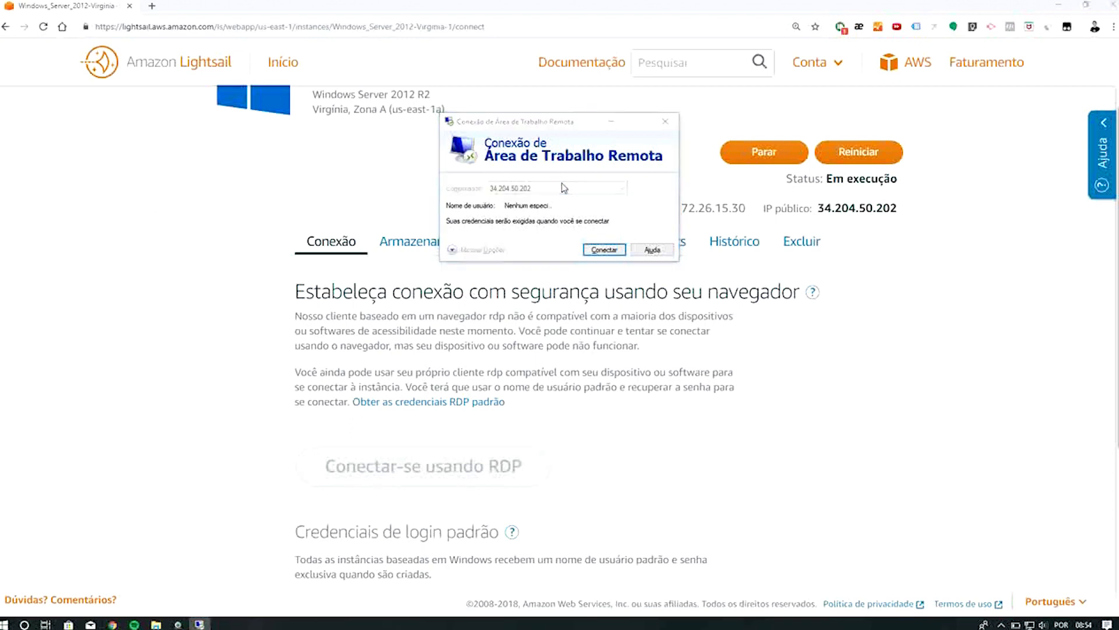
{"action": "key", "text": "Return"}
Sign in as administrator with the pasted default password and accept the certificate
{"action": "type", "text": "ad"}
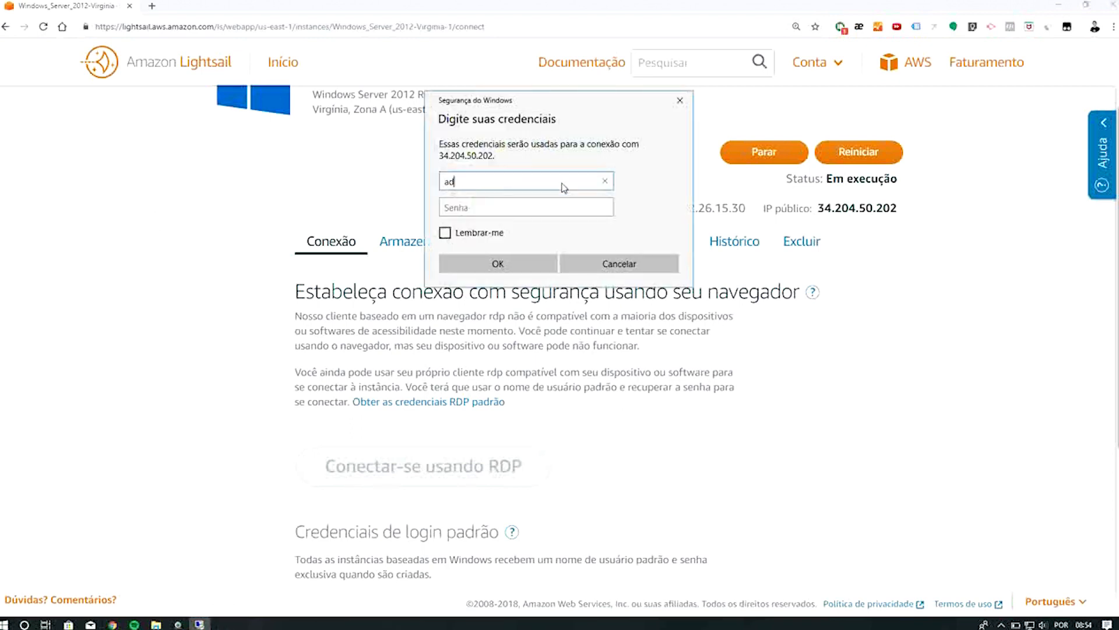
{"action": "type", "text": "ministrator"}
{"action": "key", "text": "Tab"}
{"action": "key", "text": "ctrl+v"}
{"action": "key", "text": "Return"}
{"action": "left_click", "coordinate": [600, 290]}
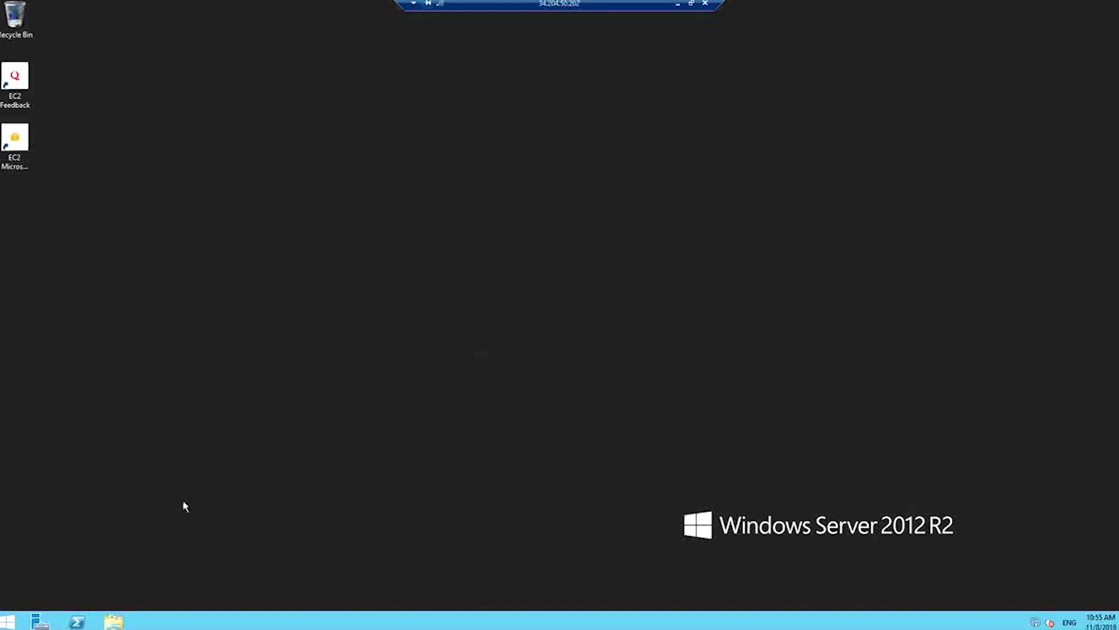
View the remote server's drives in This PC from the Start screen, then close it
{"action": "left_click", "coordinate": [8, 620]}
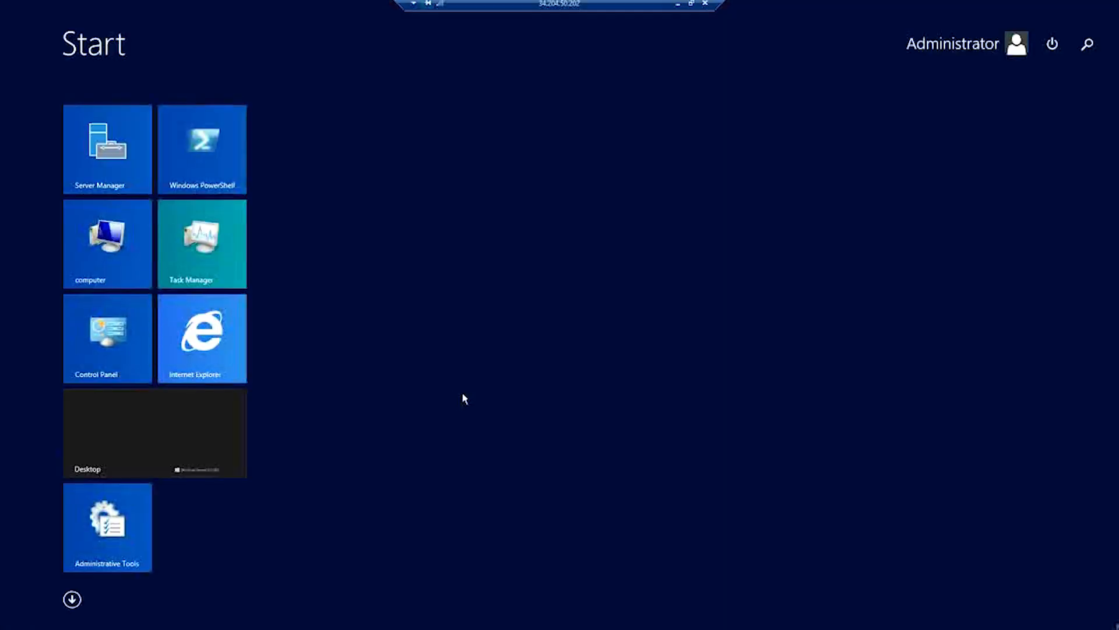
{"action": "left_click", "coordinate": [107, 242]}
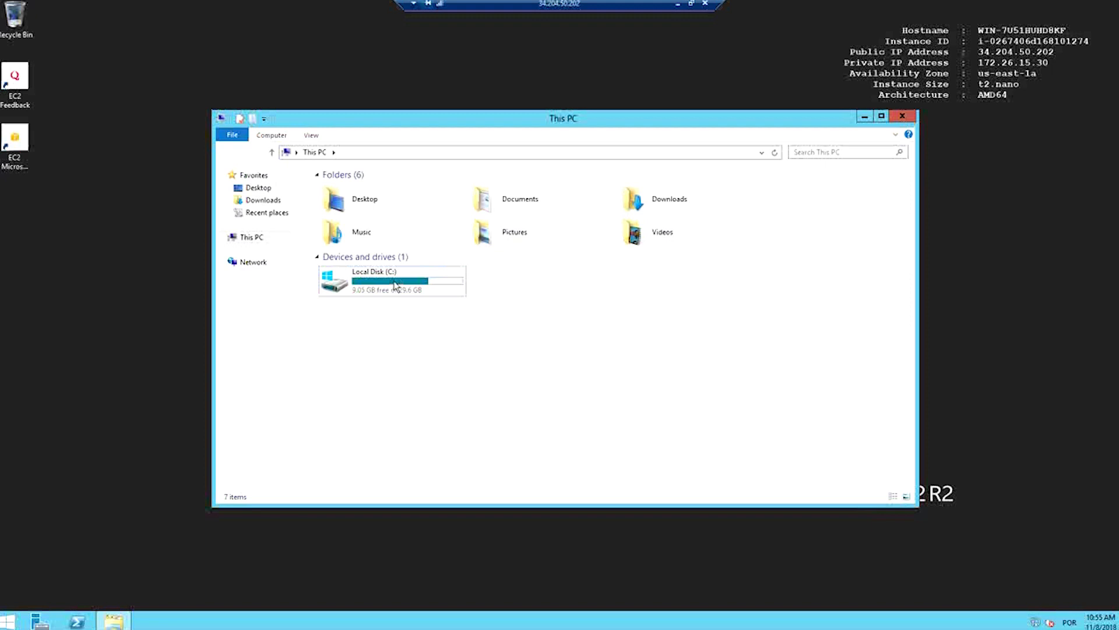
{"action": "key", "text": "alt+F4"}
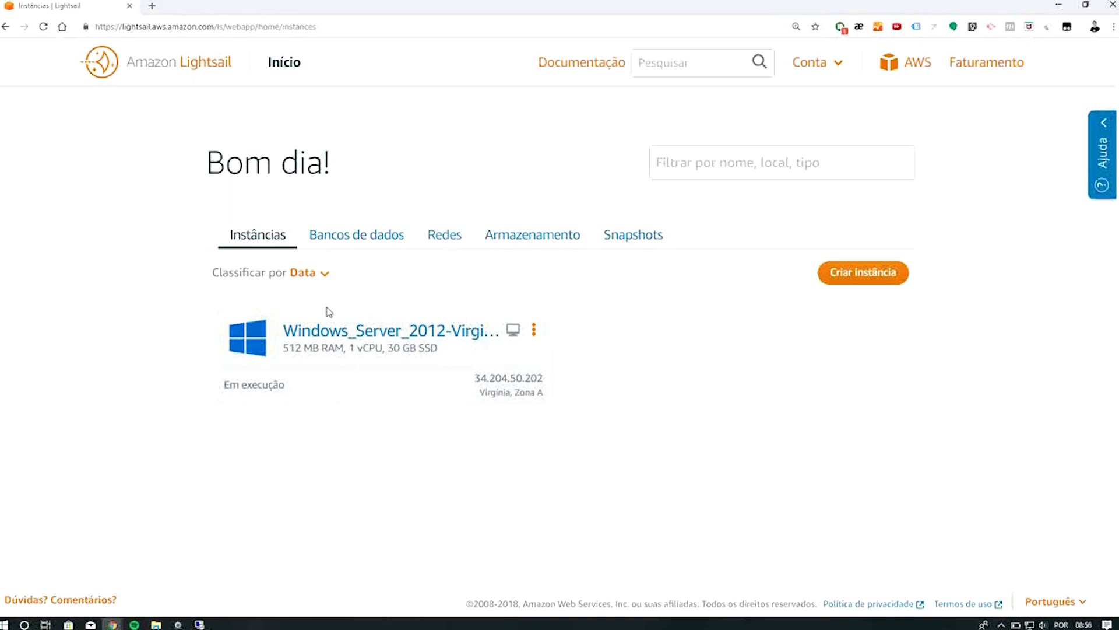
Manage Windows_Server_2012-Virginia-1 and view its 30 GB System_Disk on the Armazenamento tab
{"action": "left_click", "coordinate": [533, 330]}
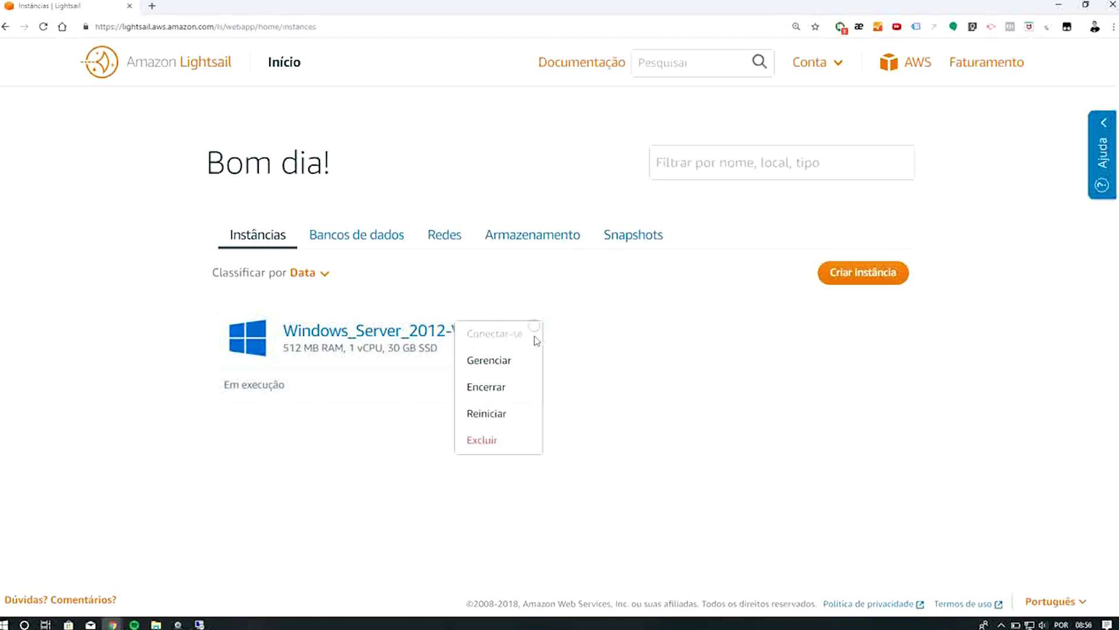
{"action": "left_click", "coordinate": [502, 362]}
{"action": "scroll", "coordinate": [390, 420], "scroll_direction": "down", "scroll_amount": 5}
{"action": "scroll", "coordinate": [390, 419], "scroll_direction": "up", "scroll_amount": 3}
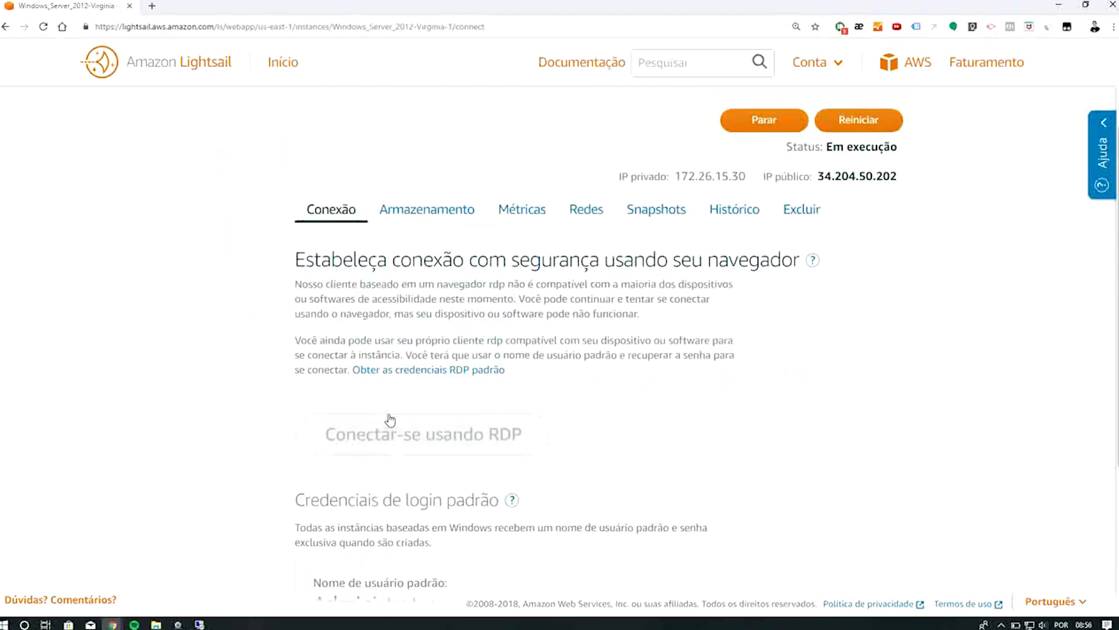
{"action": "scroll", "coordinate": [374, 487], "scroll_direction": "down", "scroll_amount": 4}
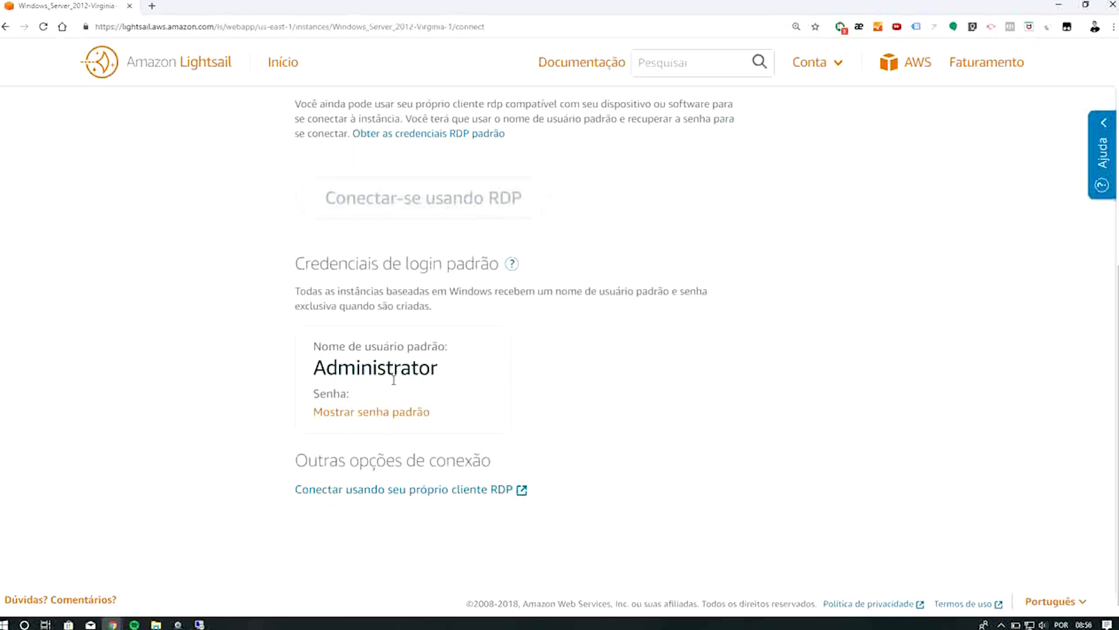
{"action": "scroll", "coordinate": [394, 379], "scroll_direction": "up", "scroll_amount": 5}
{"action": "left_click", "coordinate": [411, 249]}
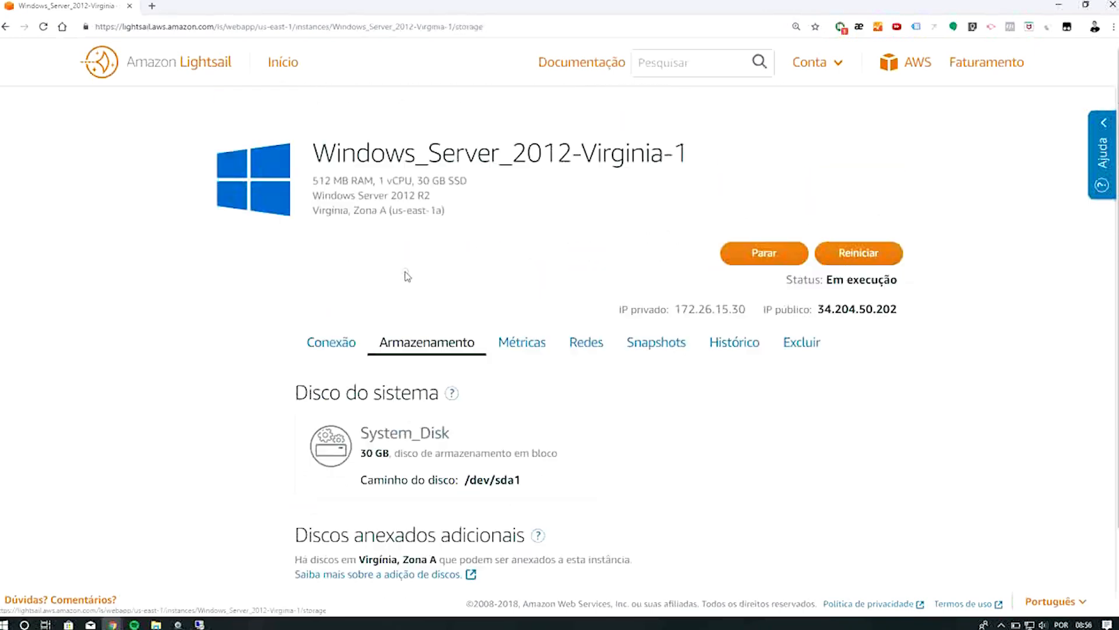
Browse the empty Métricas charts, then view Redes with IPs and SSH 22, HTTP 80, RDP 3389 rules
{"action": "scroll", "coordinate": [408, 275], "scroll_direction": "down", "scroll_amount": 2}
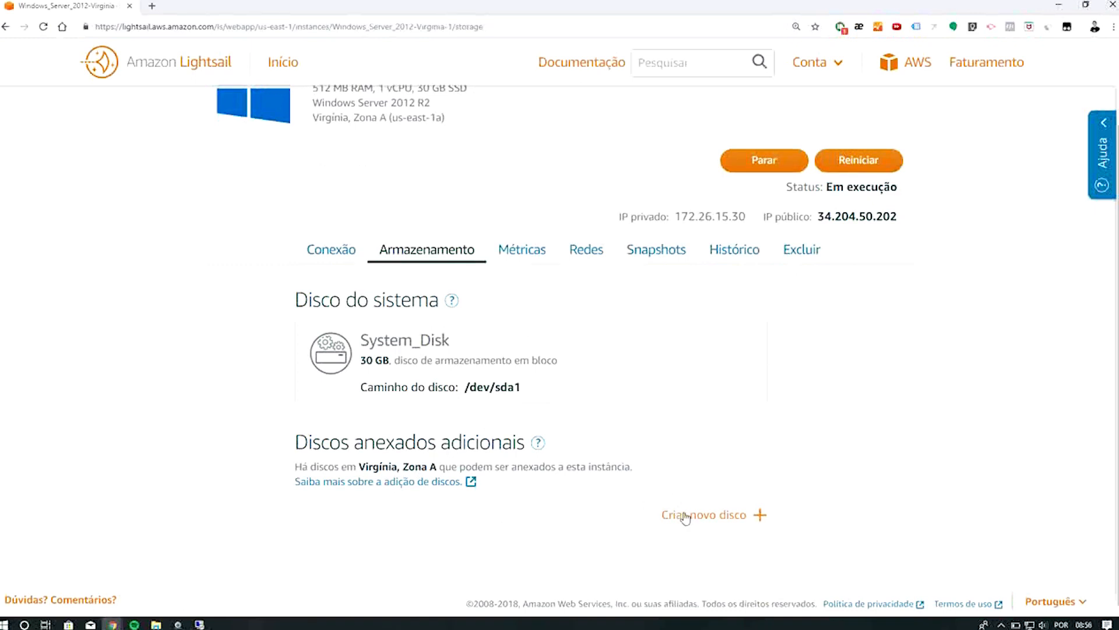
{"action": "left_click", "coordinate": [522, 250]}
{"action": "scroll", "coordinate": [536, 262], "scroll_direction": "down", "scroll_amount": 5}
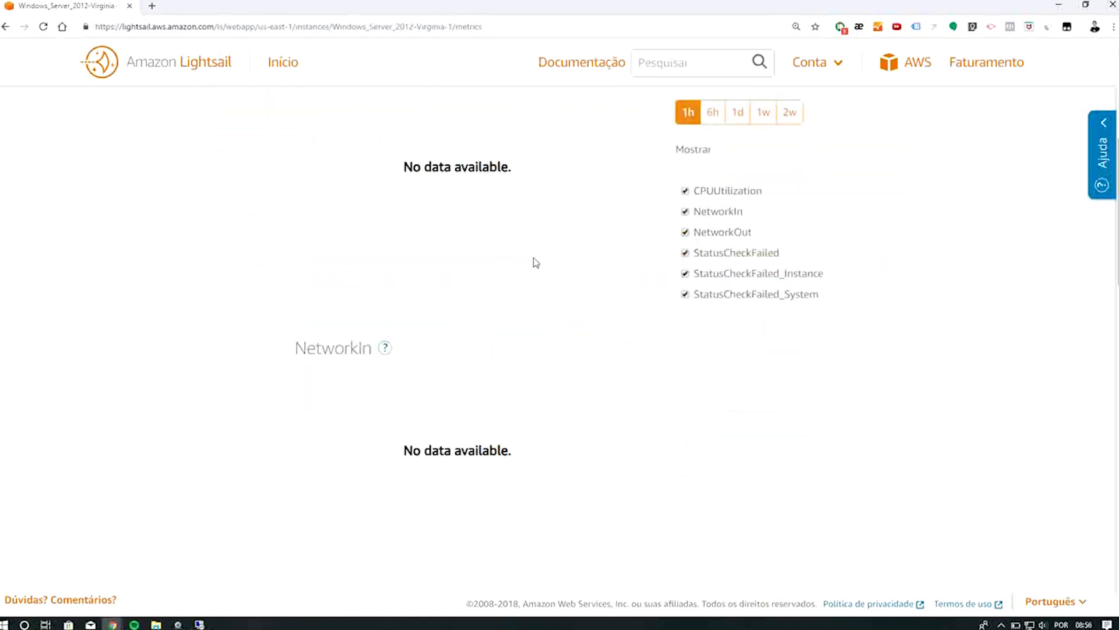
{"action": "scroll", "coordinate": [502, 257], "scroll_direction": "up", "scroll_amount": 3}
{"action": "scroll", "coordinate": [439, 309], "scroll_direction": "down", "scroll_amount": 3}
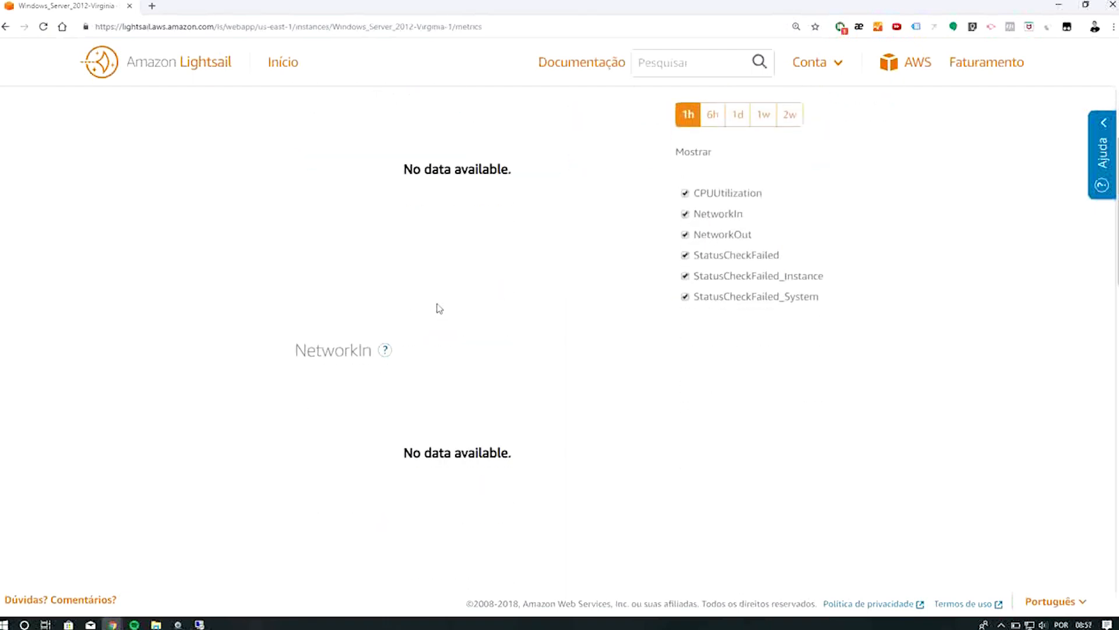
{"action": "scroll", "coordinate": [460, 320], "scroll_direction": "down", "scroll_amount": 7}
{"action": "scroll", "coordinate": [467, 321], "scroll_direction": "down", "scroll_amount": 5}
{"action": "scroll", "coordinate": [497, 335], "scroll_direction": "up", "scroll_amount": 15}
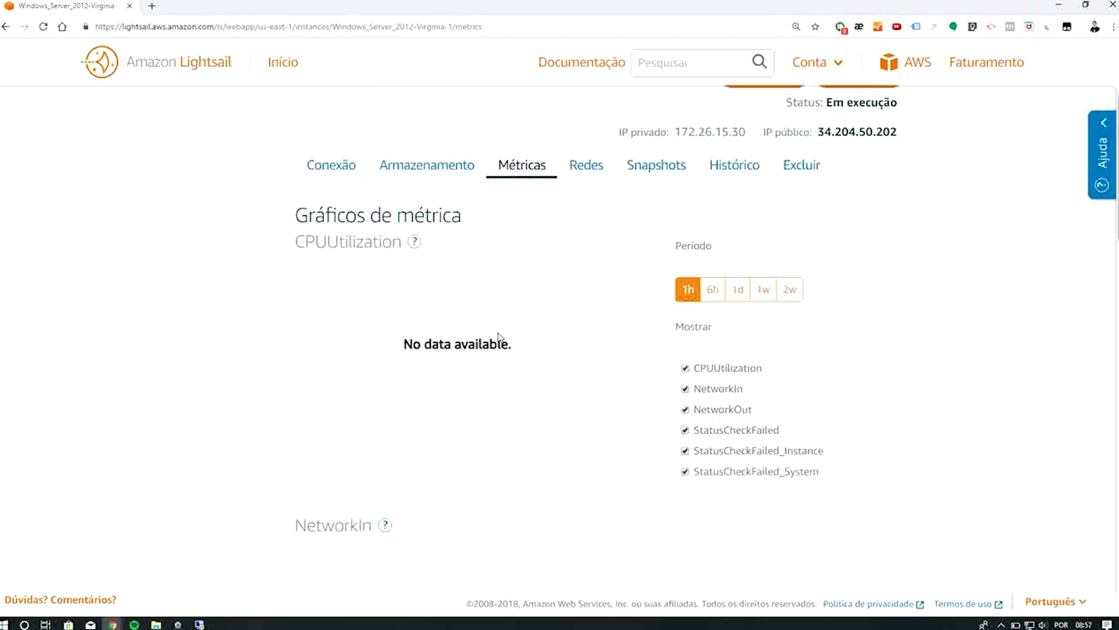
{"action": "scroll", "coordinate": [498, 337], "scroll_direction": "up", "scroll_amount": 2}
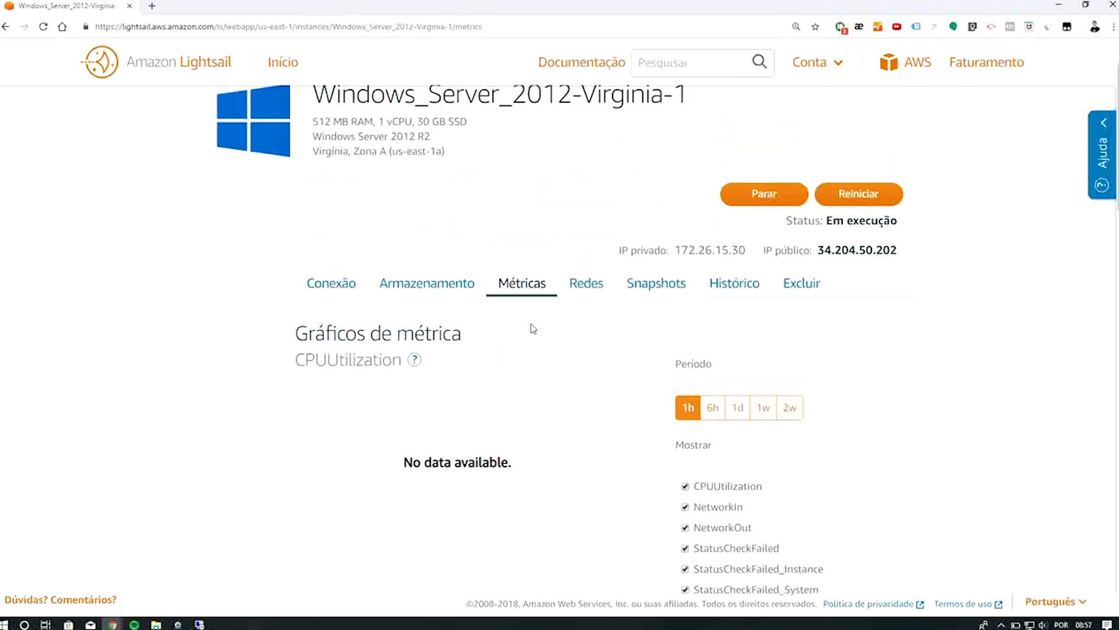
{"action": "left_click", "coordinate": [586, 283]}
{"action": "scroll", "coordinate": [582, 350], "scroll_direction": "down", "scroll_amount": 2}
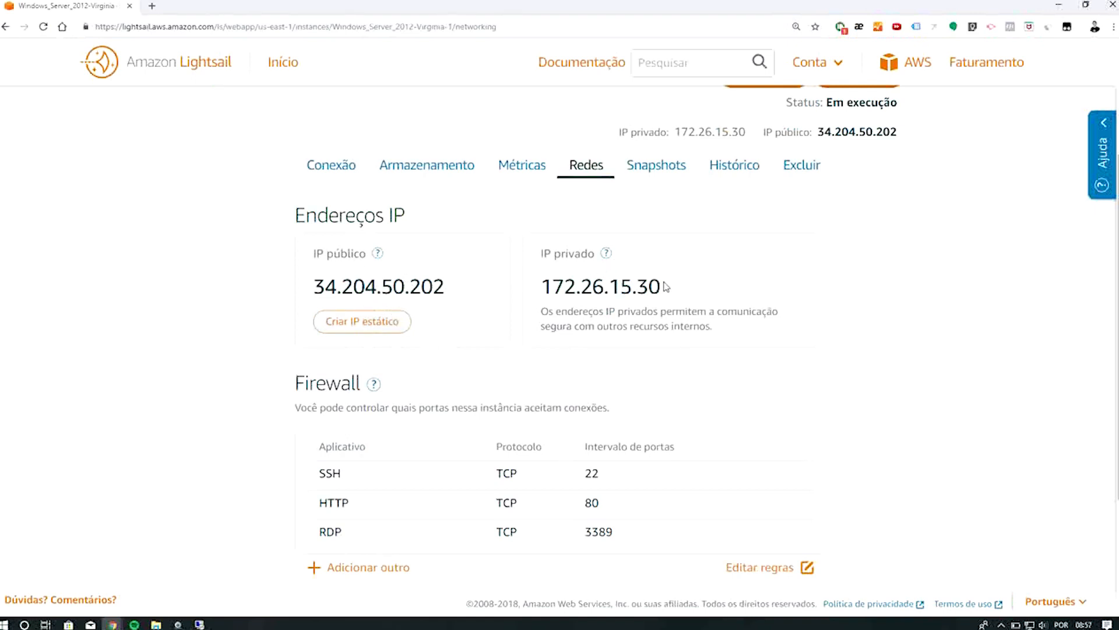
Open the firewall rule editor and cancel without changing any rules
{"action": "scroll", "coordinate": [443, 333], "scroll_direction": "down", "scroll_amount": 3}
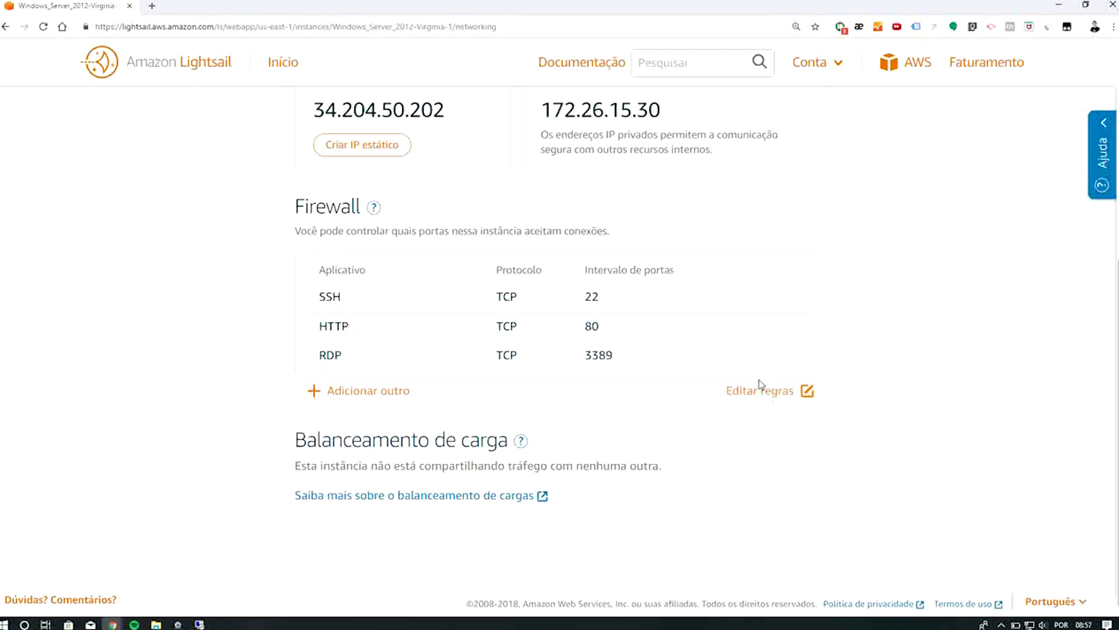
{"action": "left_click", "coordinate": [741, 389]}
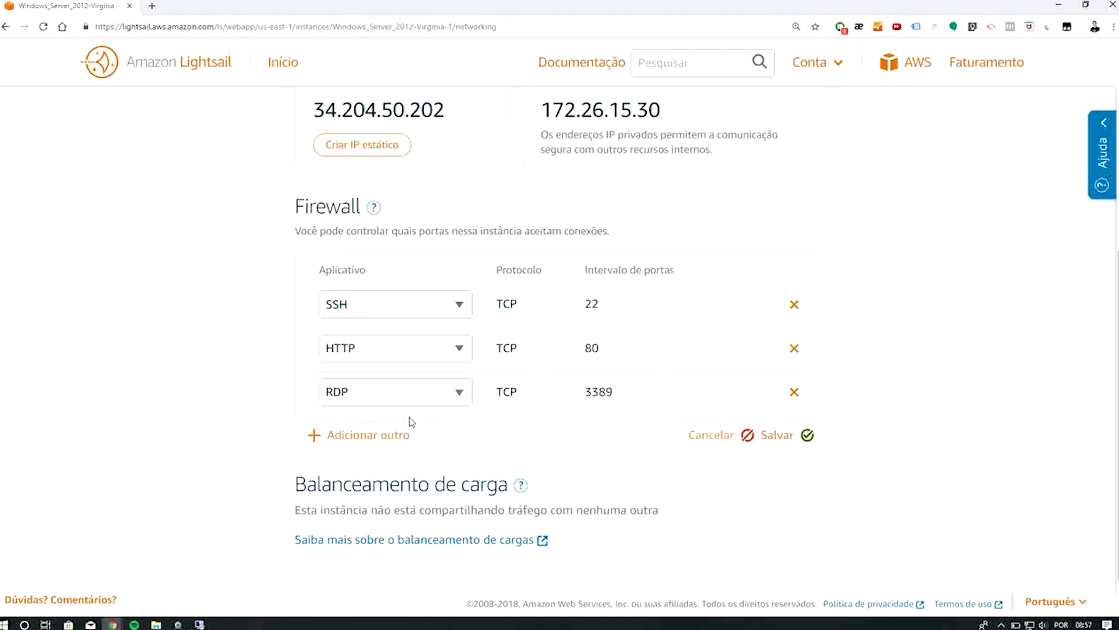
{"action": "left_click", "coordinate": [708, 436]}
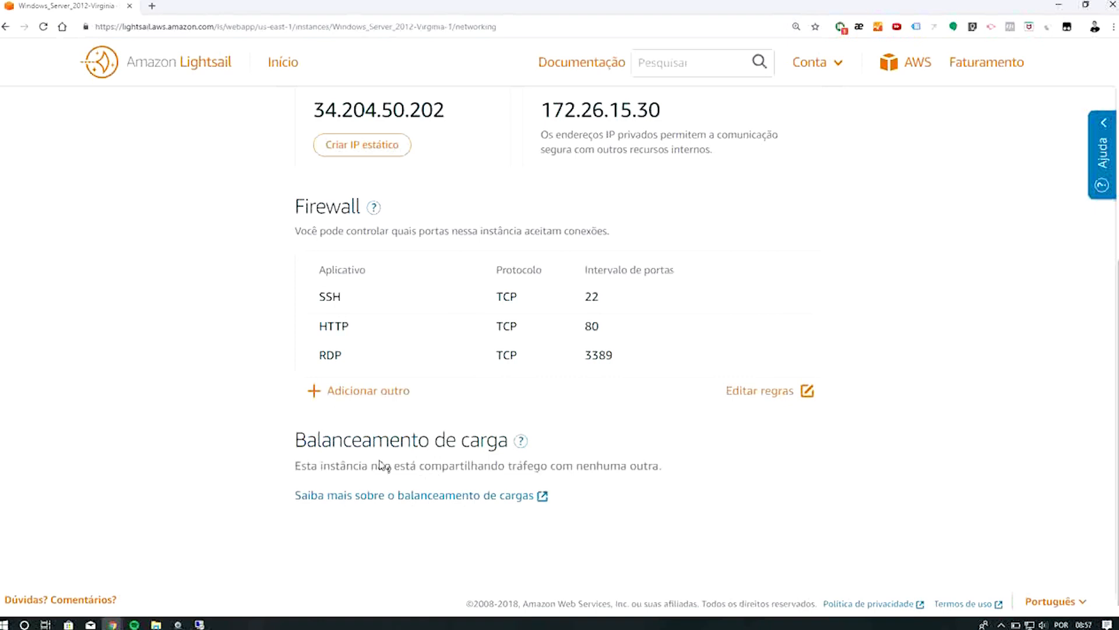
{"action": "scroll", "coordinate": [516, 460], "scroll_direction": "up", "scroll_amount": 2}
{"action": "scroll", "coordinate": [518, 460], "scroll_direction": "up", "scroll_amount": 3}
{"action": "left_click", "coordinate": [639, 351]}
{"action": "scroll", "coordinate": [639, 353], "scroll_direction": "down", "scroll_amount": 2}
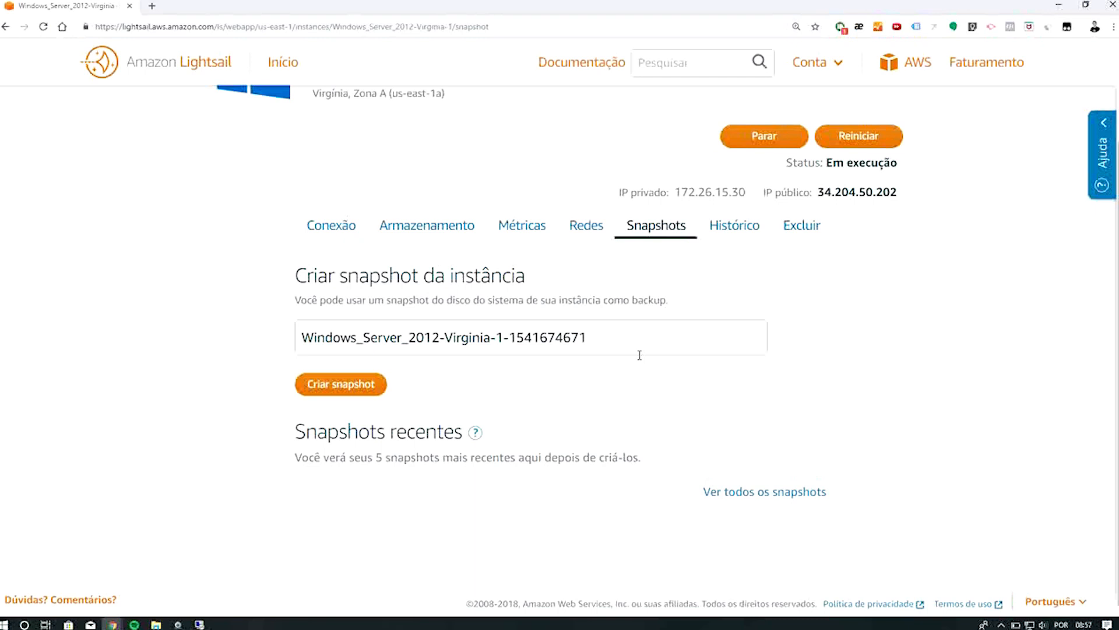
Browse the Histórico and Excluir tabs, then go back to Conexão with browser RDP and credentials
{"action": "scroll", "coordinate": [639, 355], "scroll_direction": "up", "scroll_amount": 2}
{"action": "left_click", "coordinate": [732, 345]}
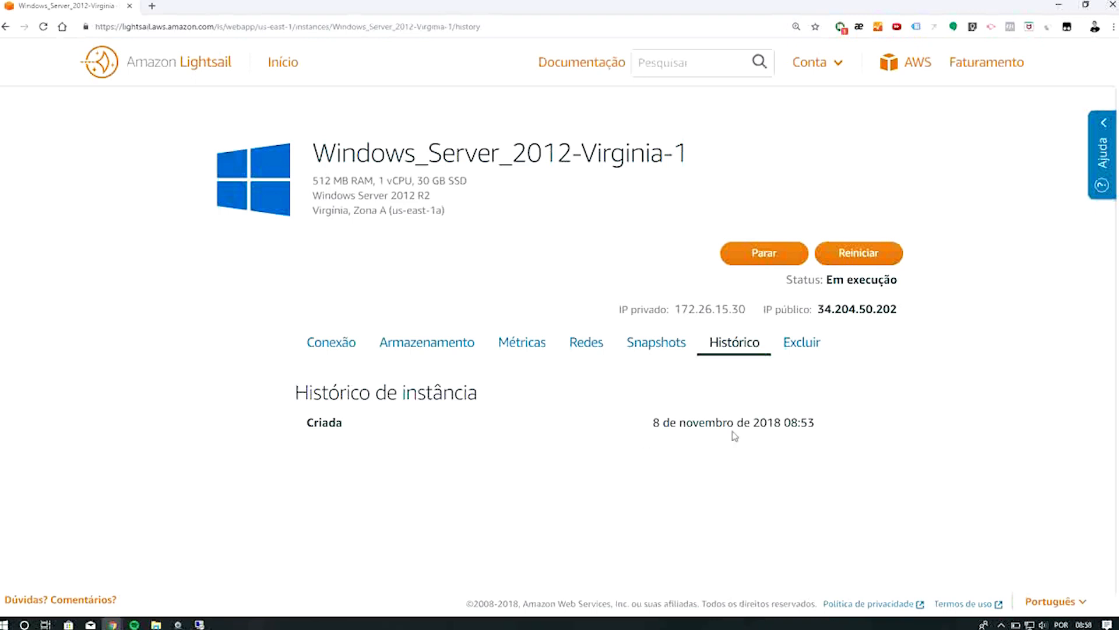
{"action": "left_click", "coordinate": [803, 343]}
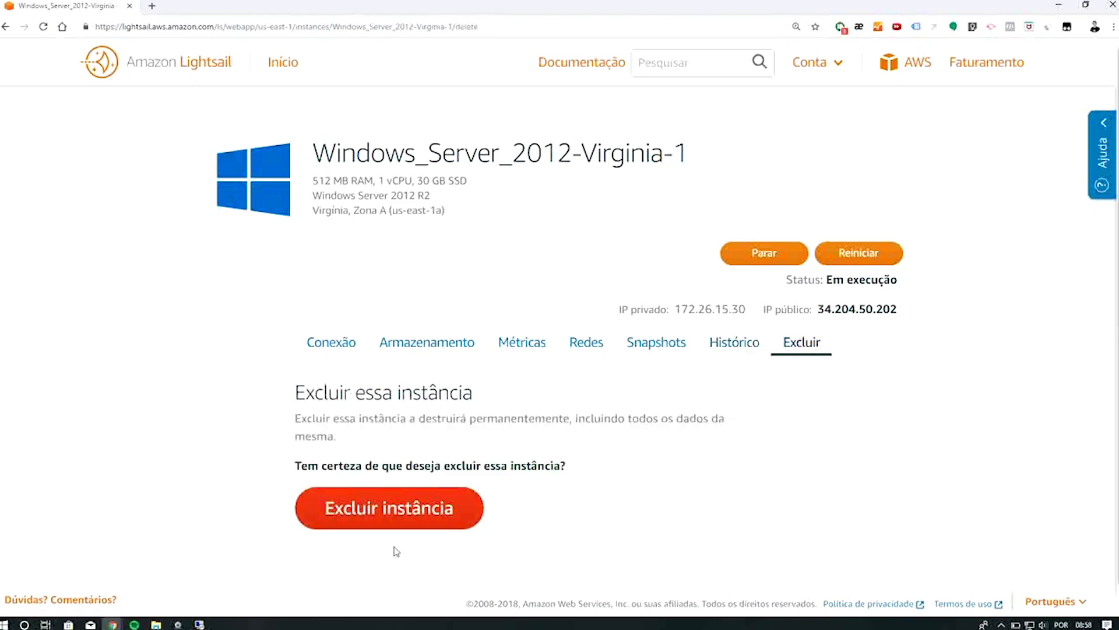
{"action": "left_click", "coordinate": [336, 356]}
{"action": "scroll", "coordinate": [547, 452], "scroll_direction": "down", "scroll_amount": 3}
{"action": "scroll", "coordinate": [548, 450], "scroll_direction": "up", "scroll_amount": 2}
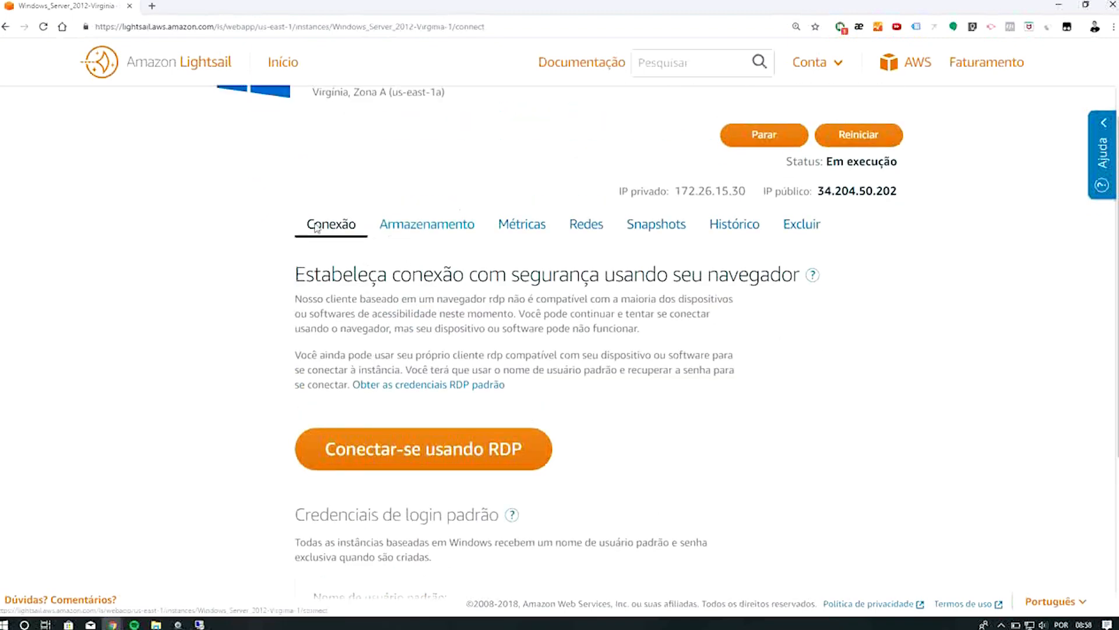
{"action": "scroll", "coordinate": [326, 174], "scroll_direction": "up", "scroll_amount": 2}
Try the browser RDP session to Windows_Server_2012-Virginia-1, dismiss its prompts, then close it
{"action": "left_click", "coordinate": [289, 70]}
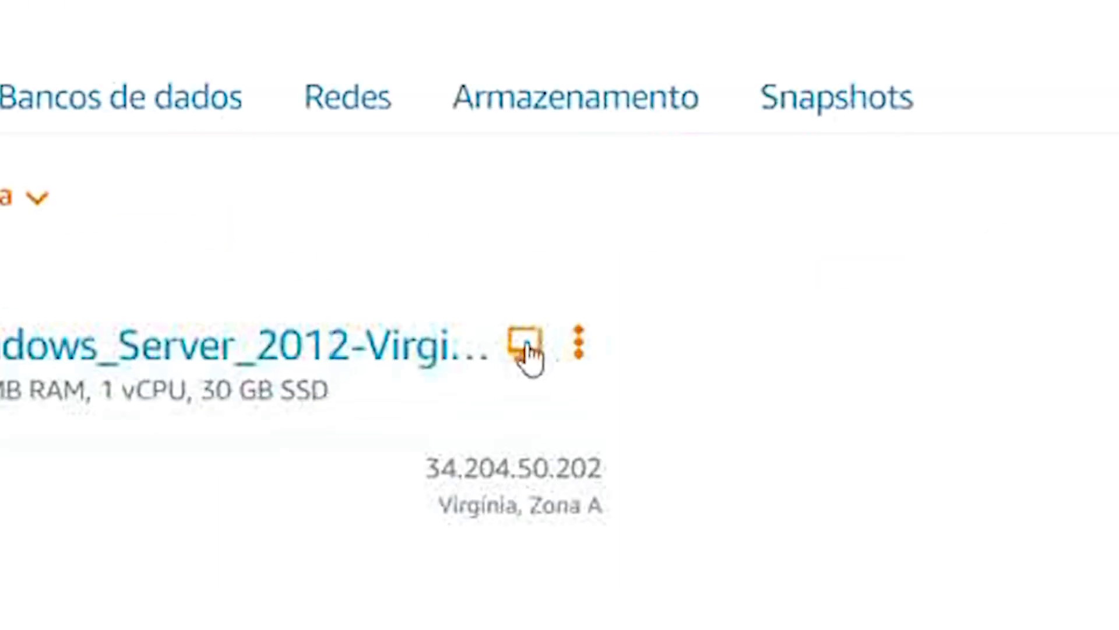
{"action": "left_click", "coordinate": [525, 345]}
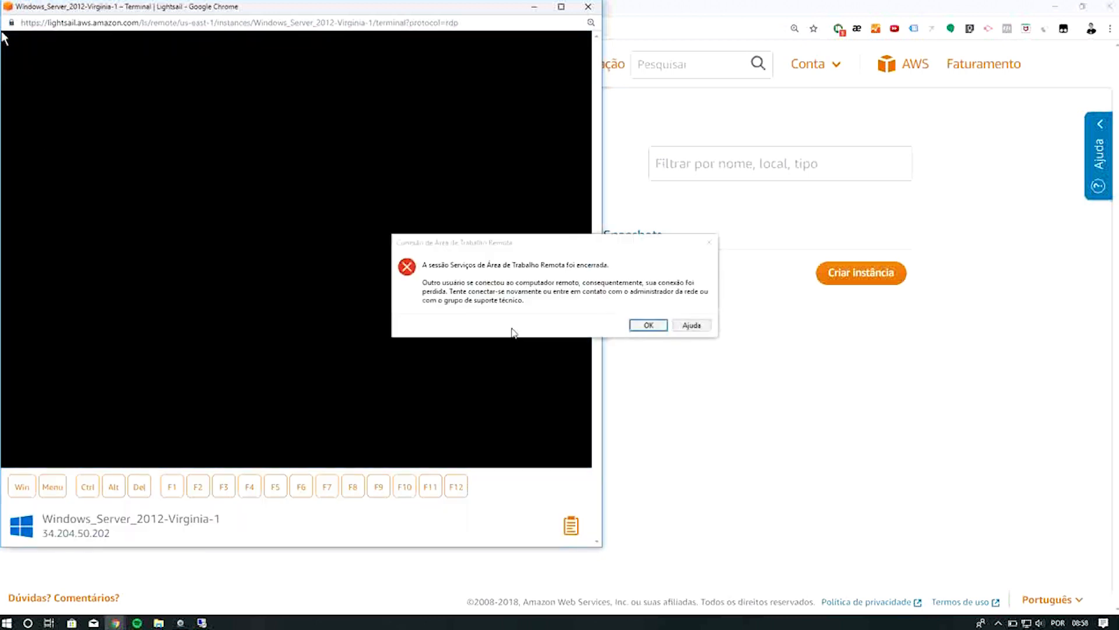
{"action": "left_click", "coordinate": [646, 324]}
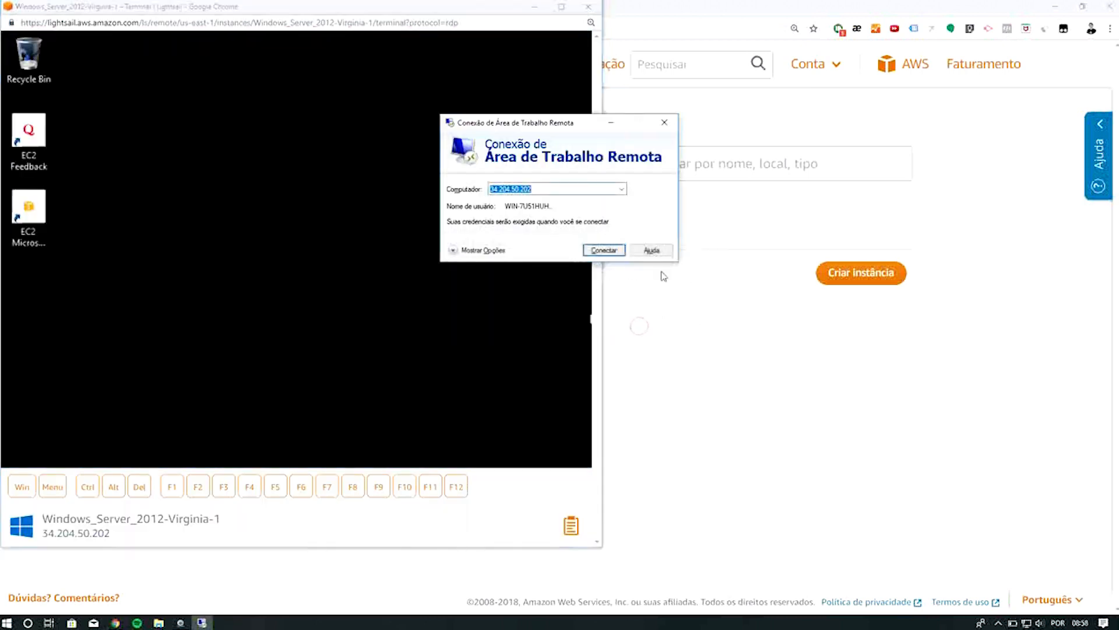
{"action": "left_click", "coordinate": [665, 120]}
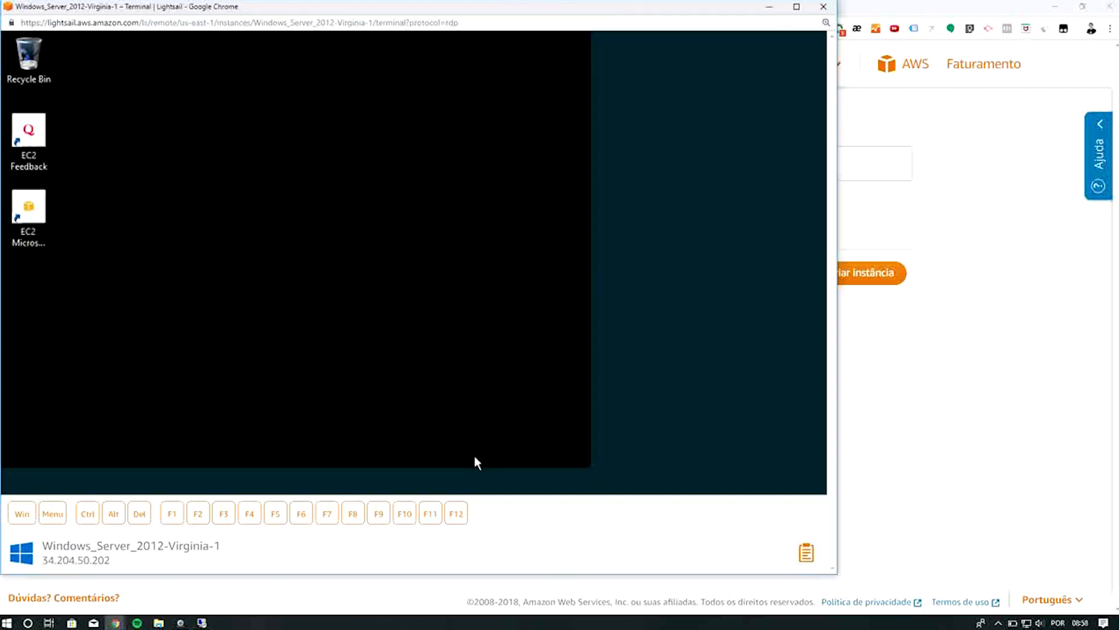
{"action": "left_click", "coordinate": [21, 512]}
{"action": "left_click", "coordinate": [823, 7]}
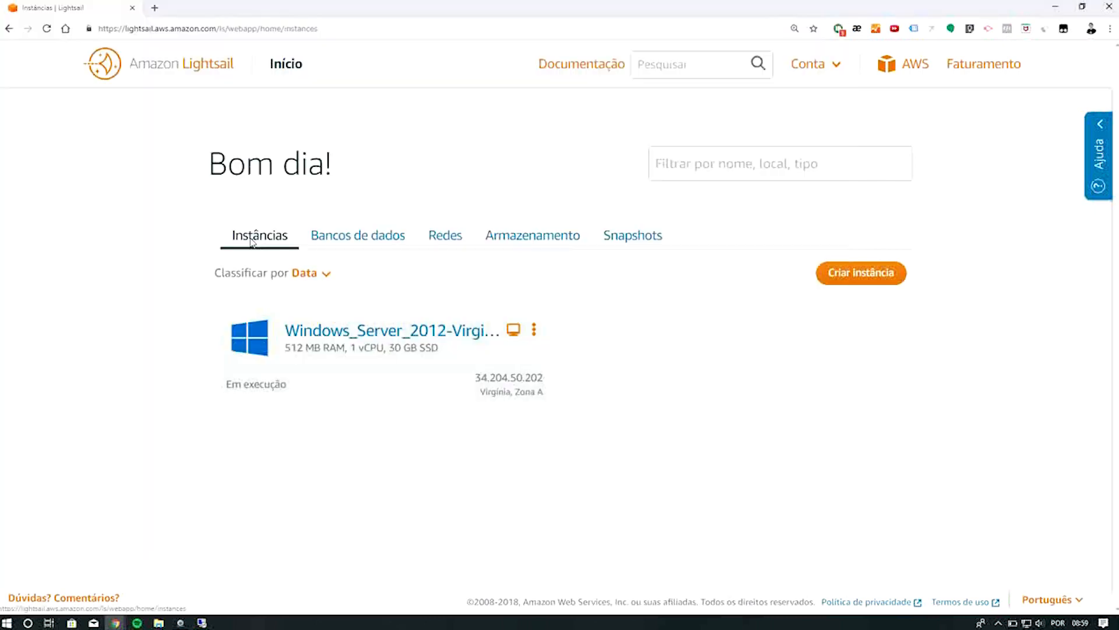
From the Databases list, start creating a new MySQL 5.6.41 database
{"action": "left_click", "coordinate": [358, 240]}
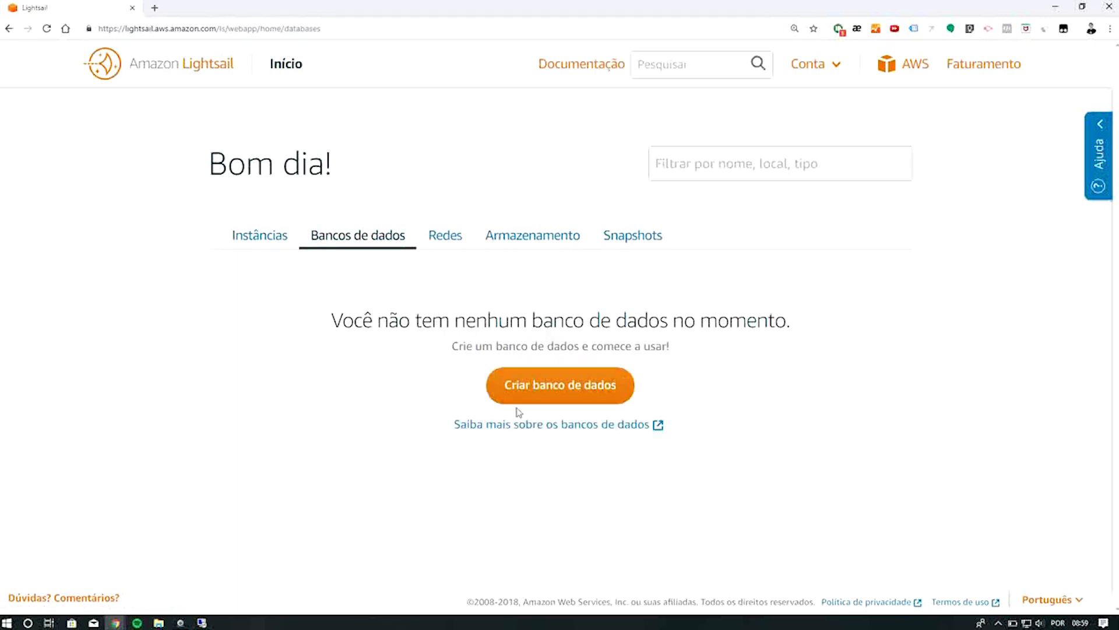
{"action": "left_click", "coordinate": [545, 391]}
{"action": "scroll", "coordinate": [414, 393], "scroll_direction": "down", "scroll_amount": 1}
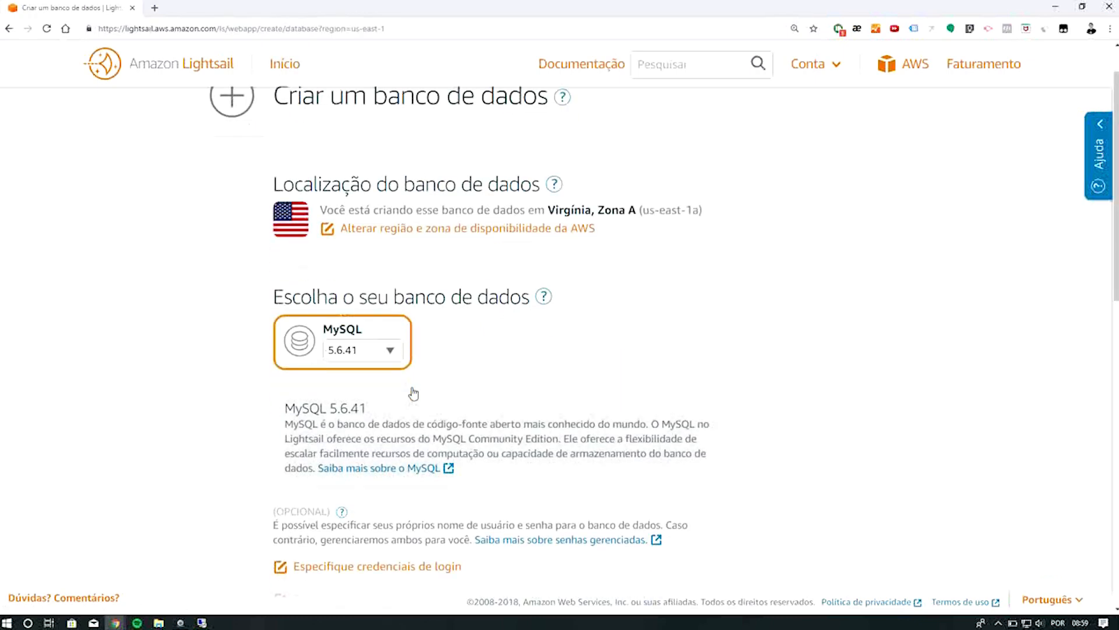
{"action": "scroll", "coordinate": [414, 394], "scroll_direction": "down", "scroll_amount": 1}
{"action": "left_click", "coordinate": [394, 289]}
{"action": "scroll", "coordinate": [388, 350], "scroll_direction": "down", "scroll_amount": 2}
{"action": "scroll", "coordinate": [500, 285], "scroll_direction": "up", "scroll_amount": 2}
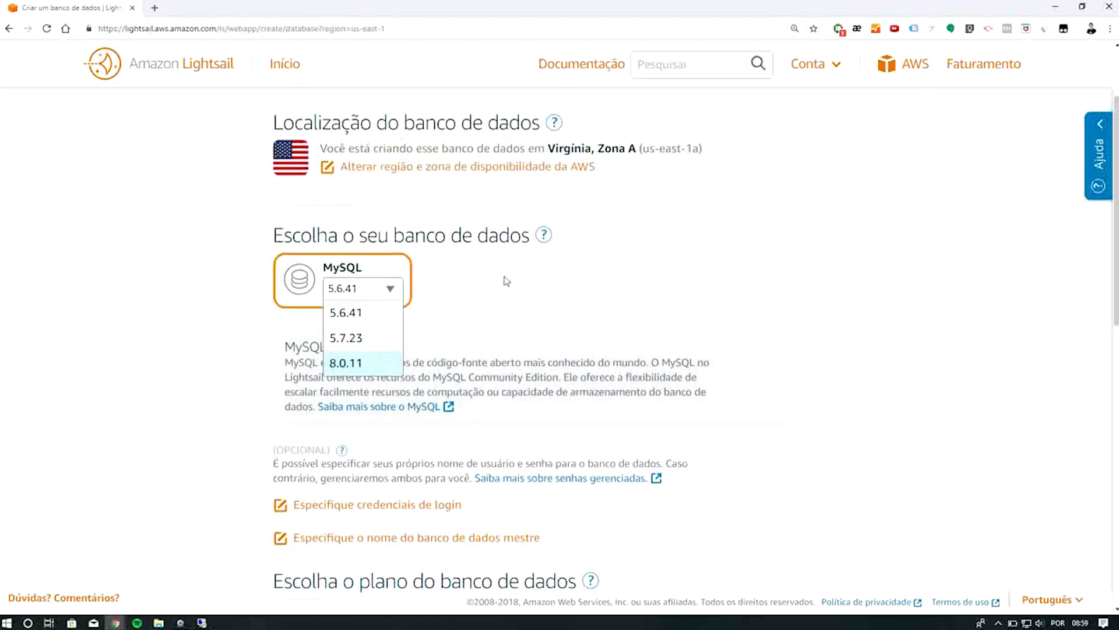
{"action": "scroll", "coordinate": [506, 281], "scroll_direction": "down", "scroll_amount": 4}
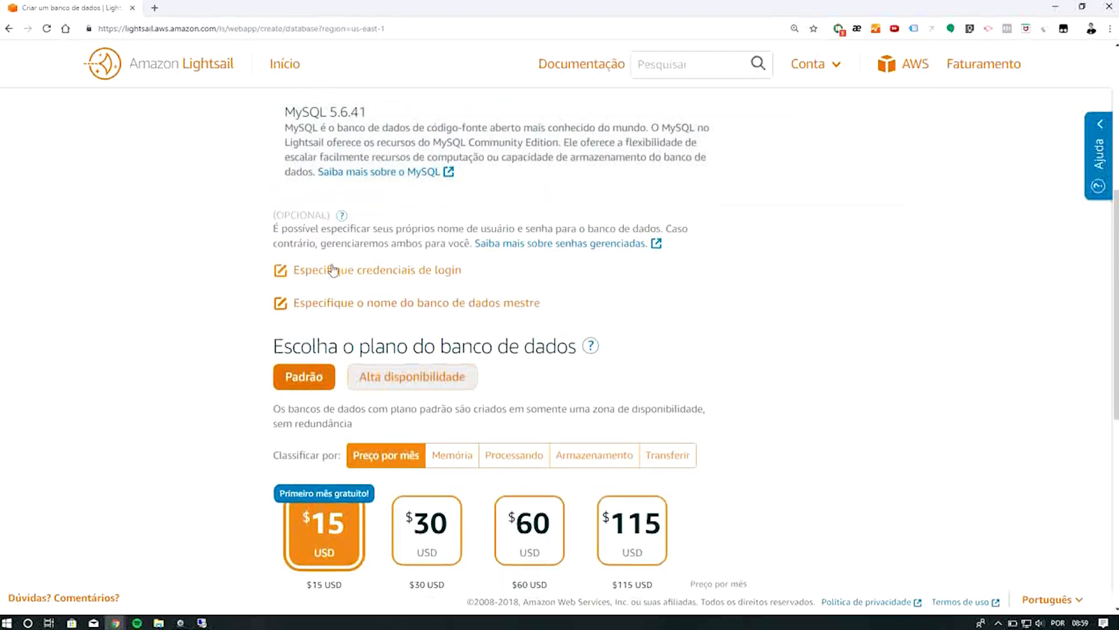
Set the login credentials to user root with a custom master password
{"action": "left_click", "coordinate": [366, 274]}
{"action": "left_click", "coordinate": [326, 343]}
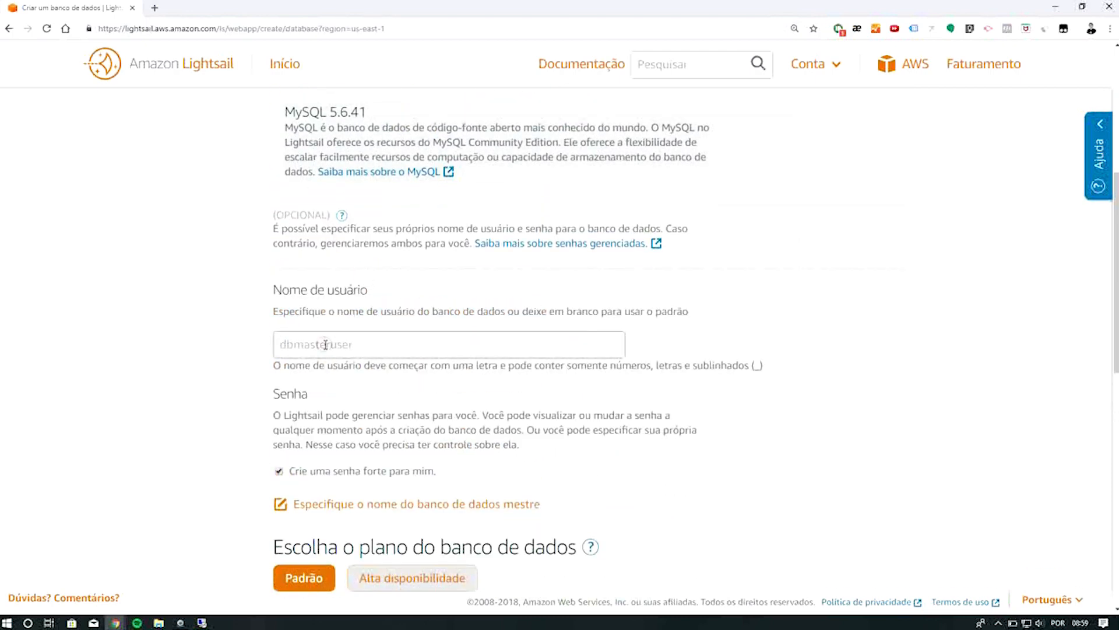
{"action": "type", "text": "root"}
{"action": "left_click", "coordinate": [279, 471]}
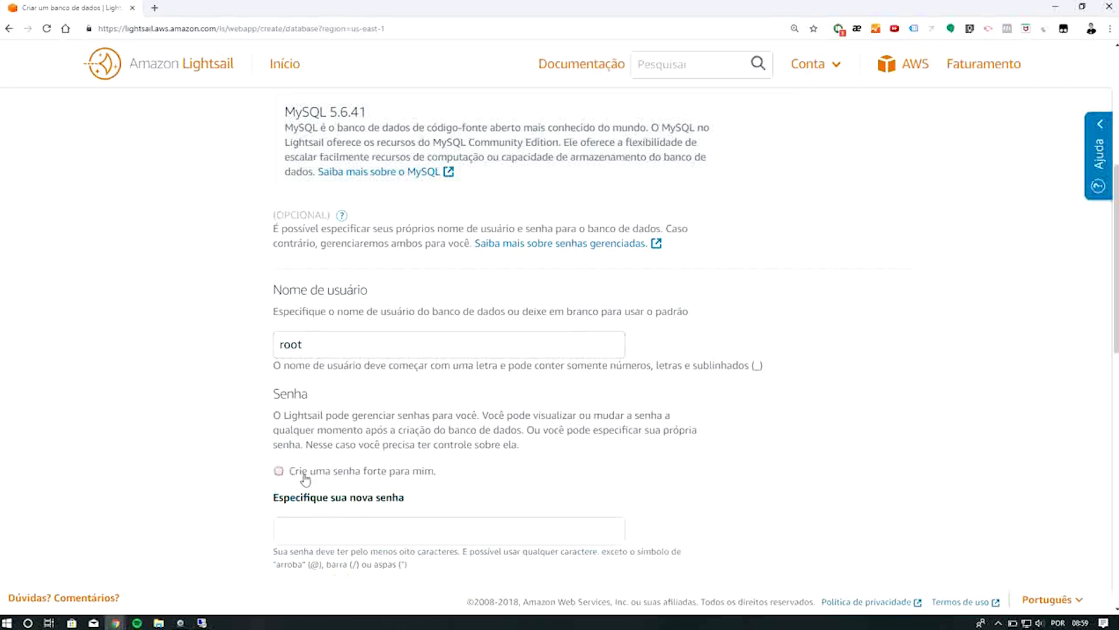
{"action": "left_click", "coordinate": [306, 539]}
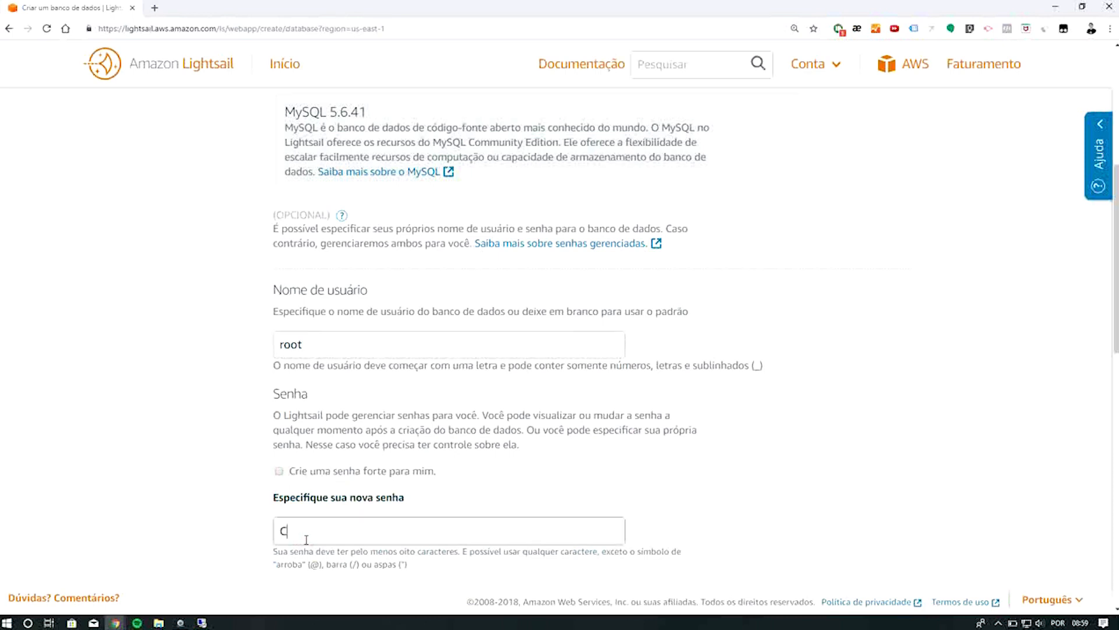
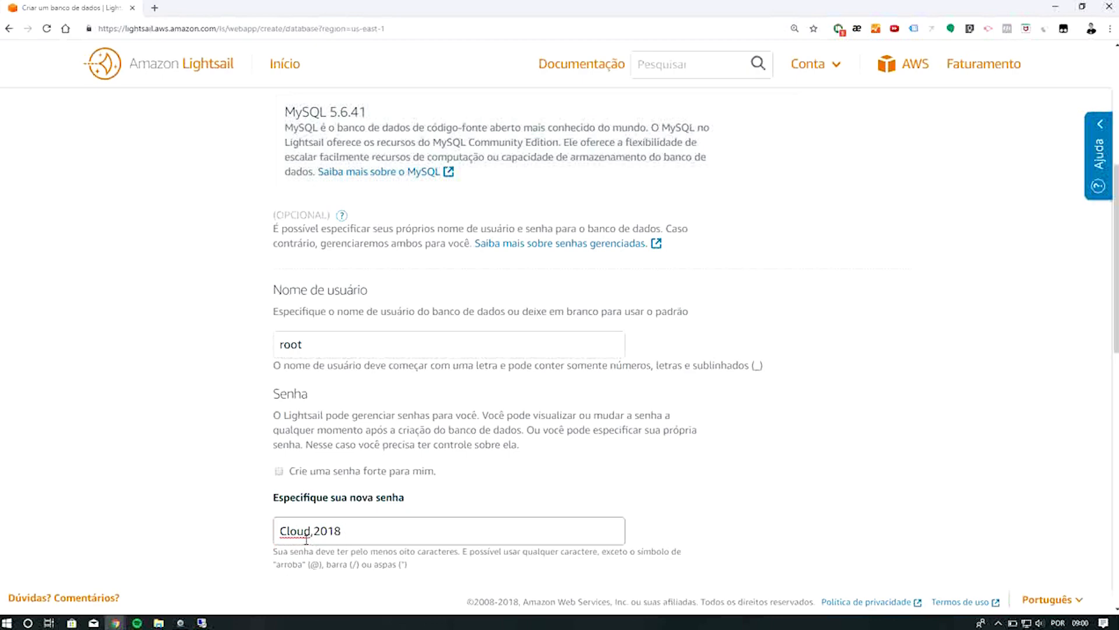
Compare high-availability pricing, then keep the standard single-zone $15 plan
{"action": "scroll", "coordinate": [305, 539], "scroll_direction": "down", "scroll_amount": 3}
{"action": "scroll", "coordinate": [291, 452], "scroll_direction": "down", "scroll_amount": 4}
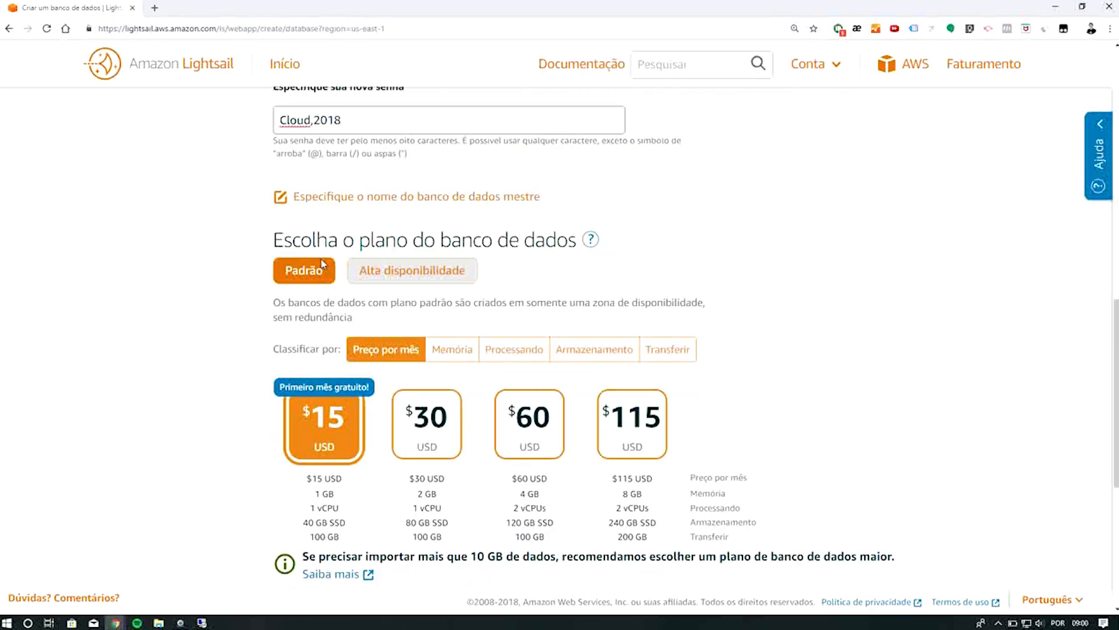
{"action": "left_click", "coordinate": [407, 275]}
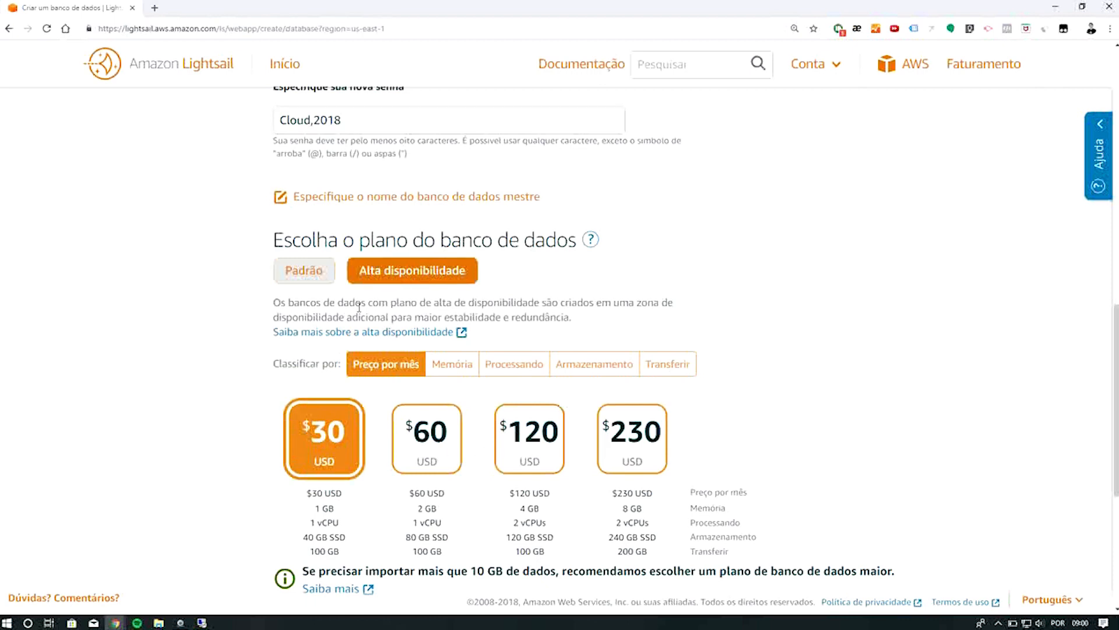
{"action": "left_click", "coordinate": [297, 274]}
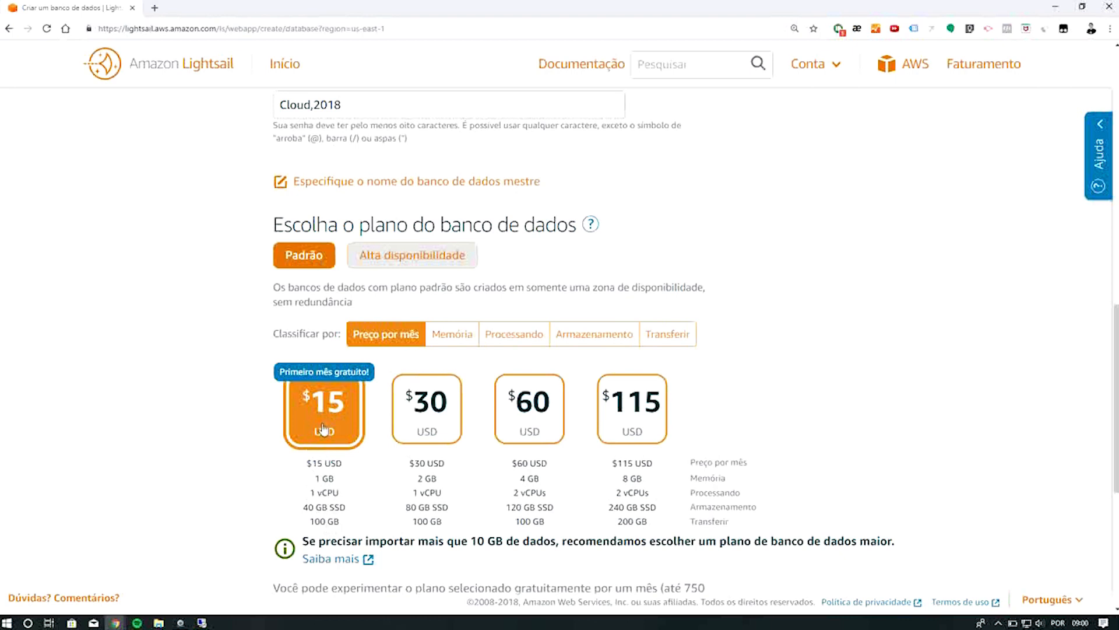
Rename the database to dbcloud and create it
{"action": "scroll", "coordinate": [326, 433], "scroll_direction": "down", "scroll_amount": 5}
{"action": "left_click_drag", "start_coordinate": [404, 433], "coordinate": [279, 434]}
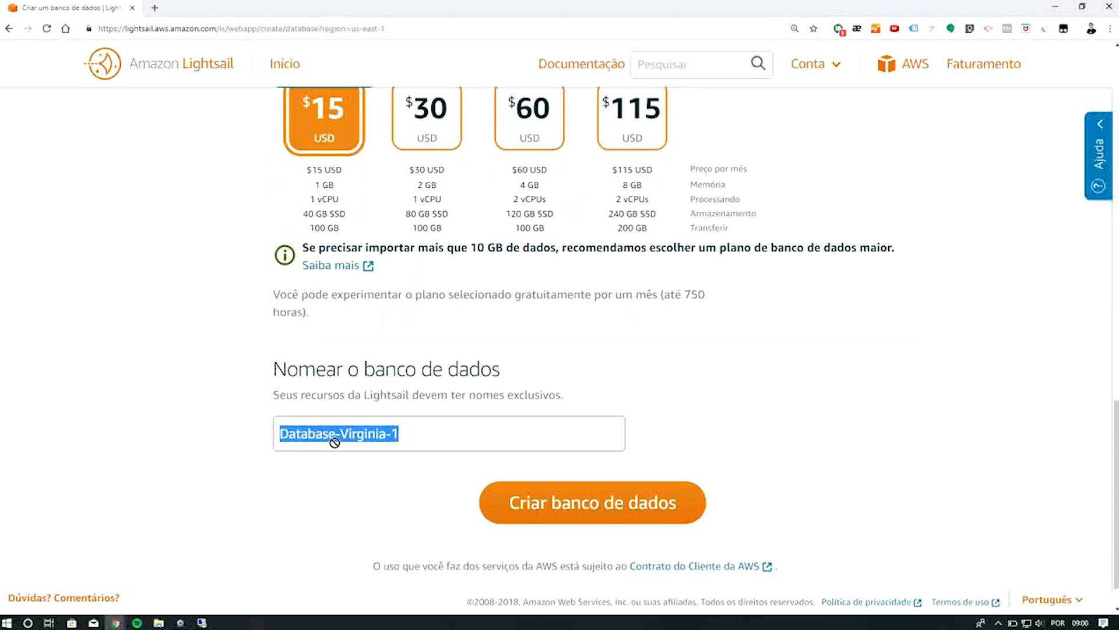
{"action": "type", "text": "db"}
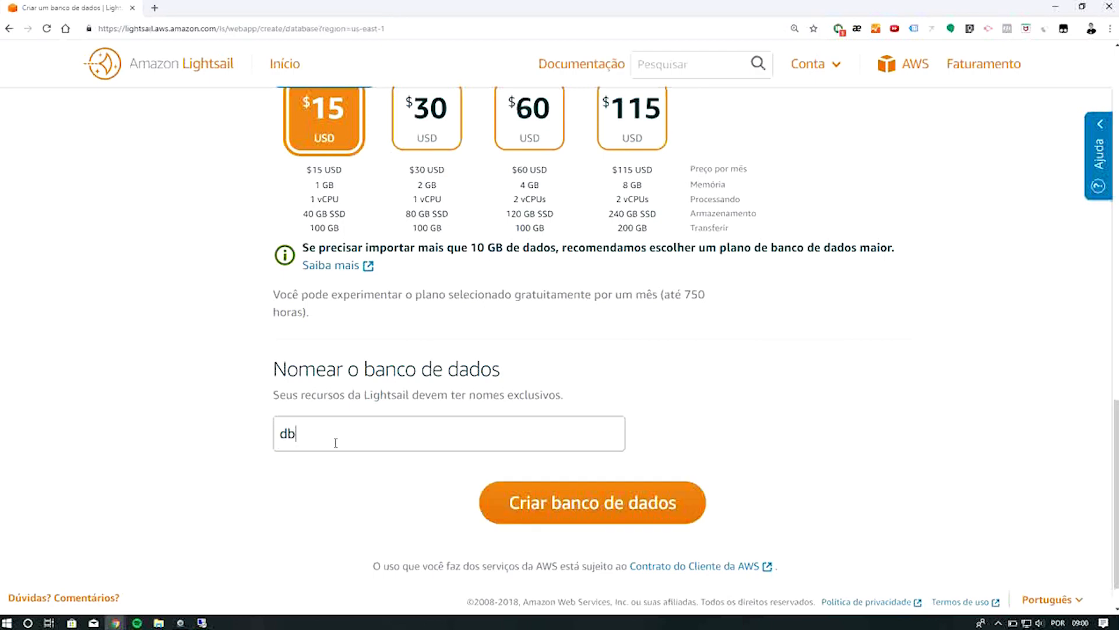
{"action": "type", "text": "cloud"}
{"action": "scroll", "coordinate": [532, 516], "scroll_direction": "up", "scroll_amount": 6}
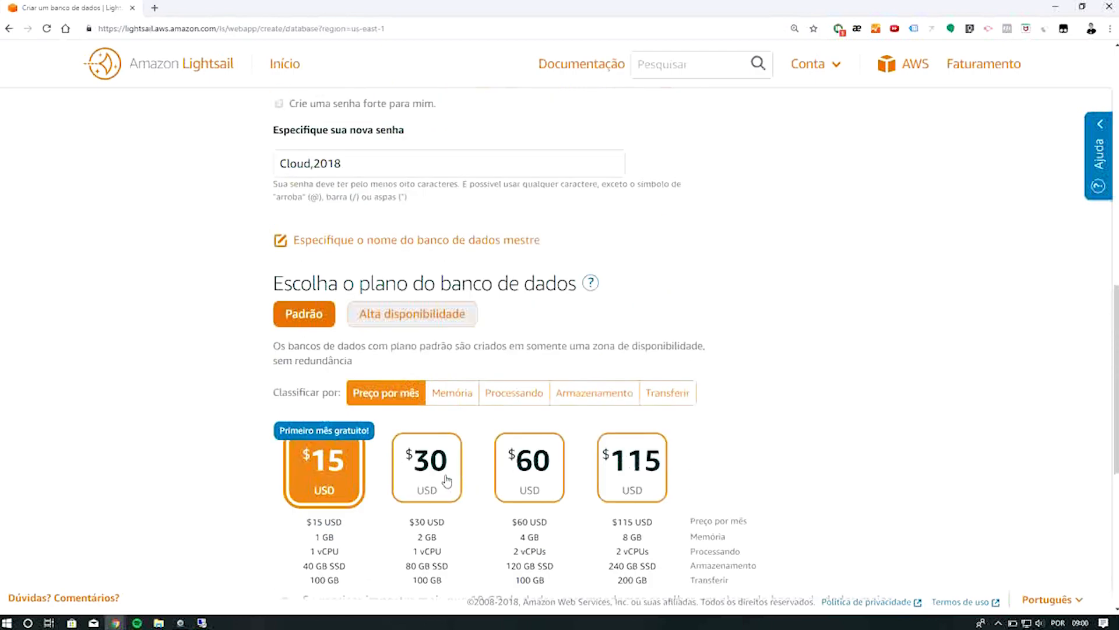
{"action": "scroll", "coordinate": [446, 472], "scroll_direction": "up", "scroll_amount": 4}
{"action": "scroll", "coordinate": [450, 470], "scroll_direction": "down", "scroll_amount": 10}
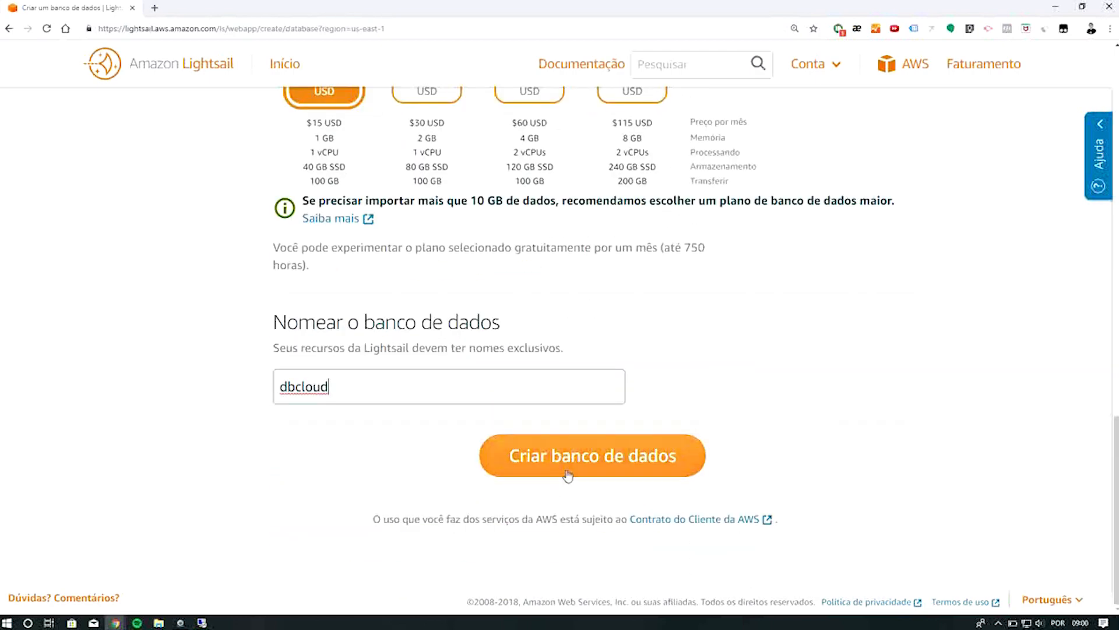
{"action": "left_click", "coordinate": [571, 460]}
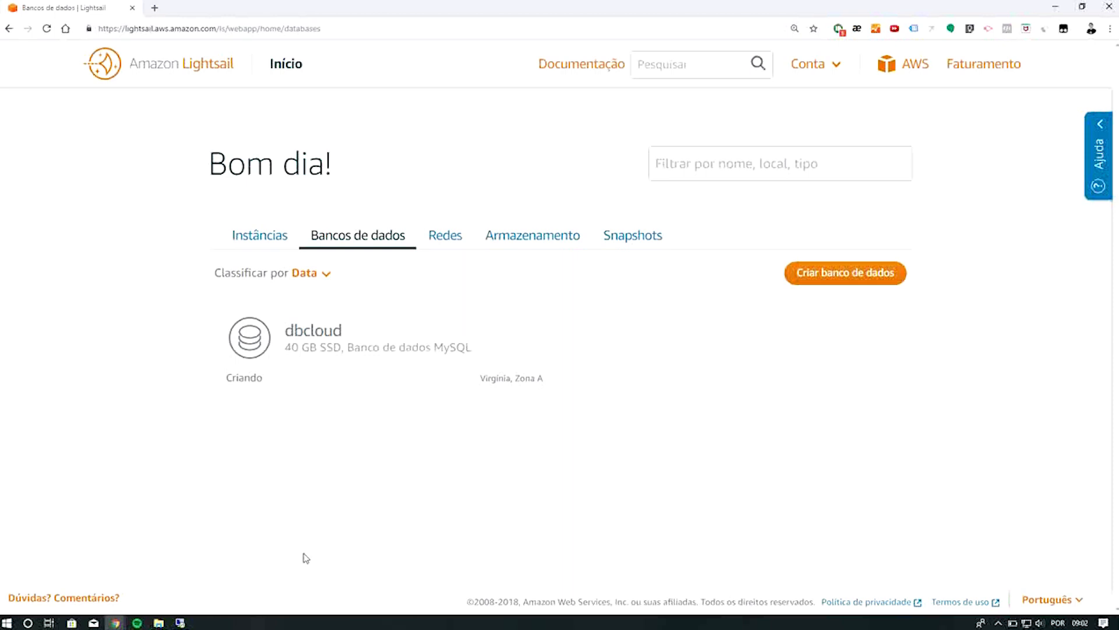
Copy the MySQL Workbench installer and vc_redist.x64 from the mysql Downloads folder onto the server desktop
{"action": "mouse_move", "coordinate": [159, 622]}
{"action": "left_click", "coordinate": [160, 574]}
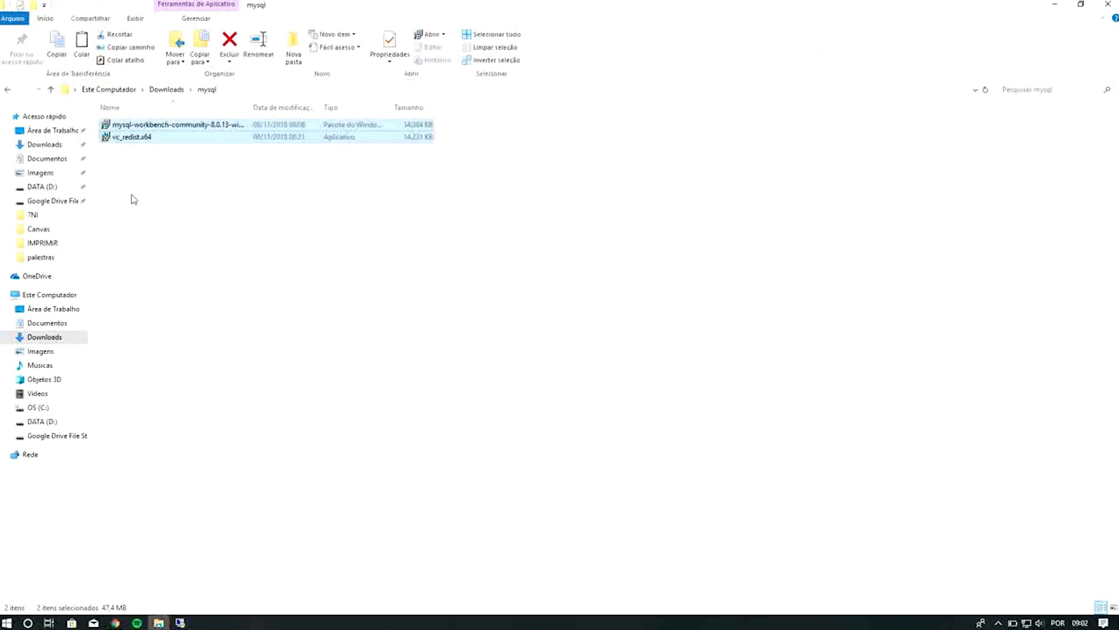
{"action": "right_click", "coordinate": [137, 129]}
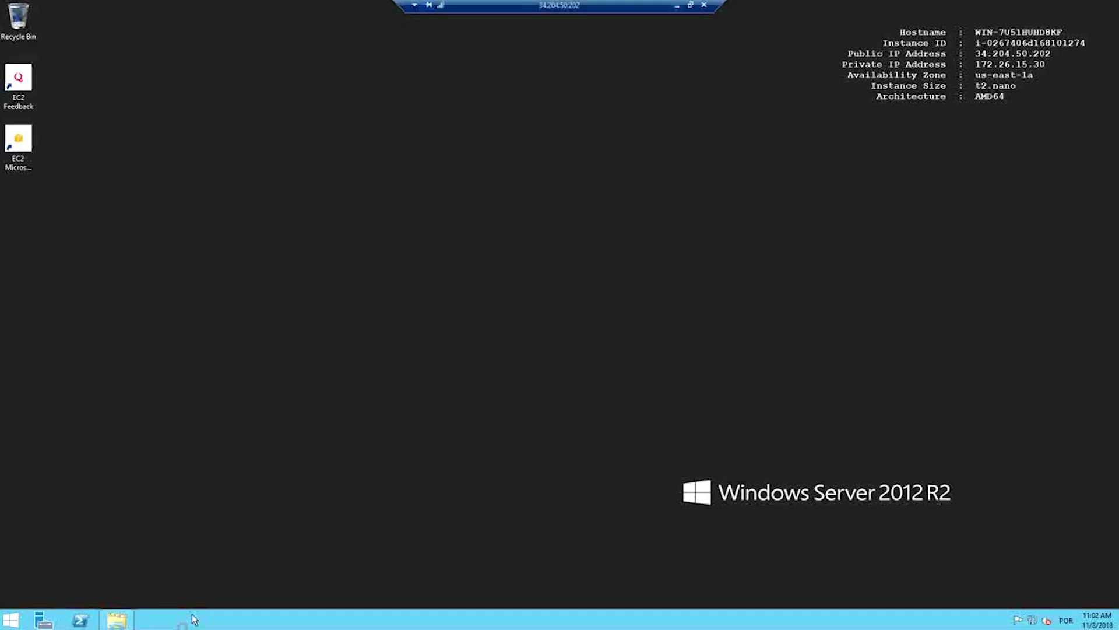
{"action": "right_click", "coordinate": [450, 214]}
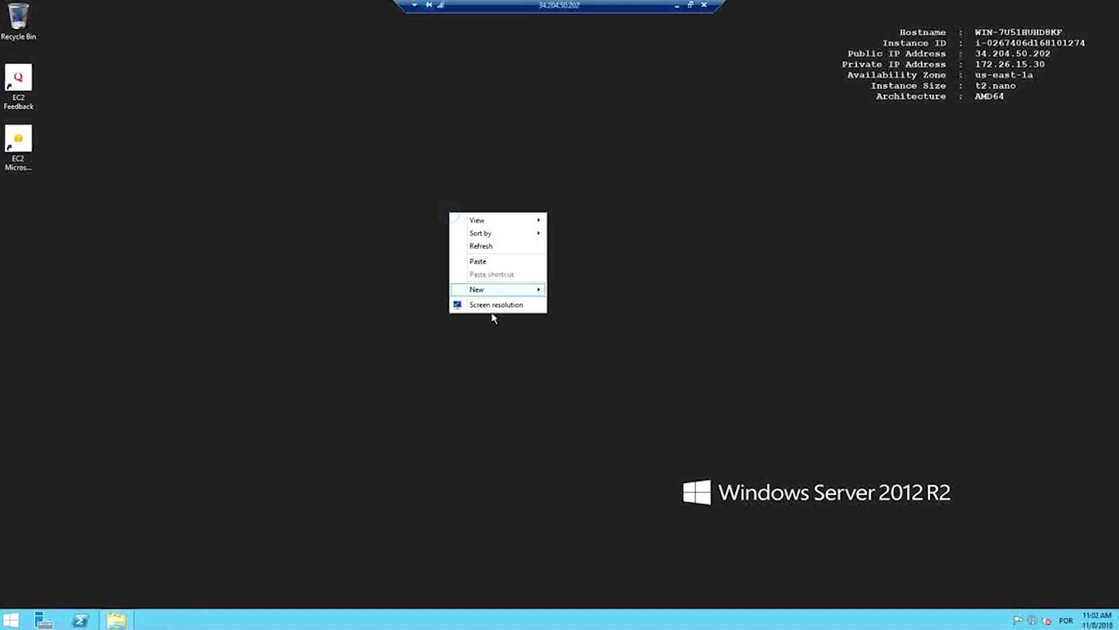
{"action": "left_click", "coordinate": [487, 261]}
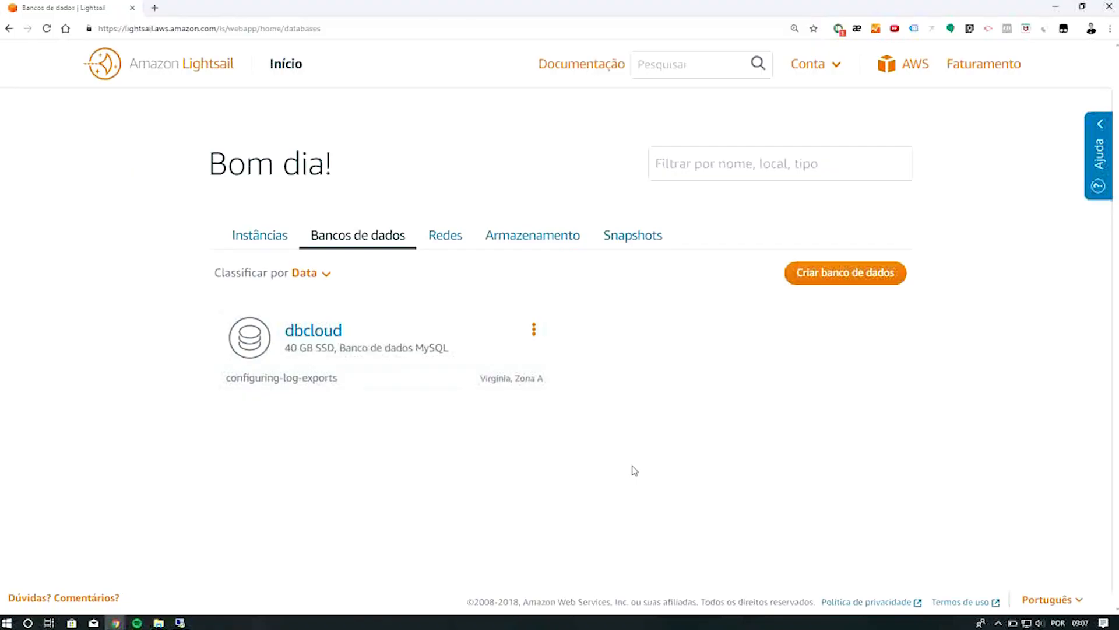
Open dbcloud's Gerenciar page and reveal its master password
{"action": "left_click", "coordinate": [532, 329]}
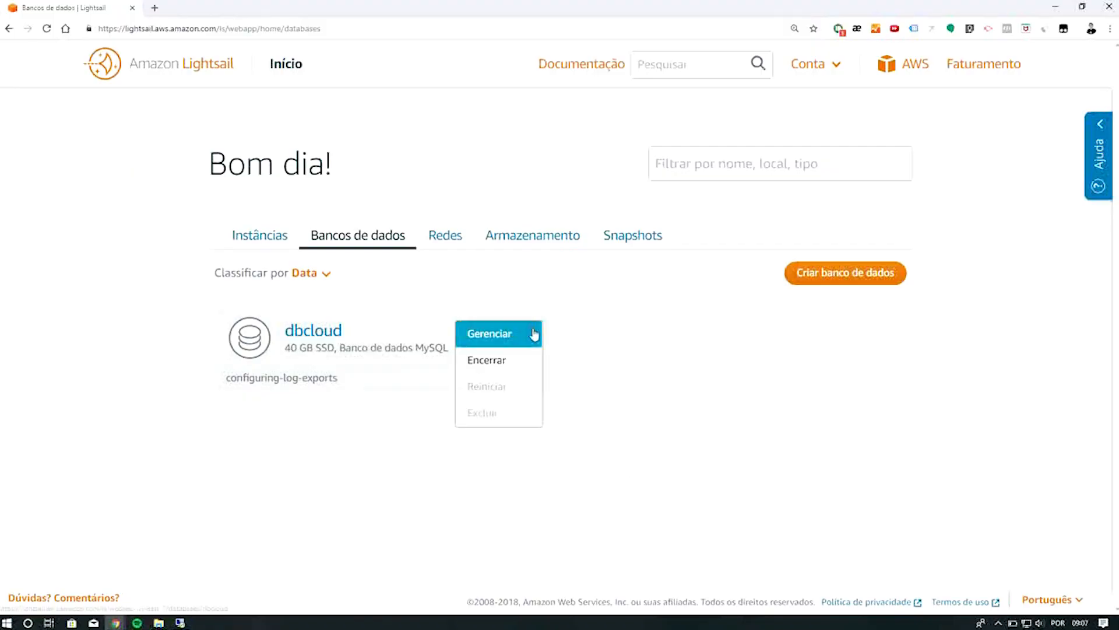
{"action": "left_click", "coordinate": [495, 338]}
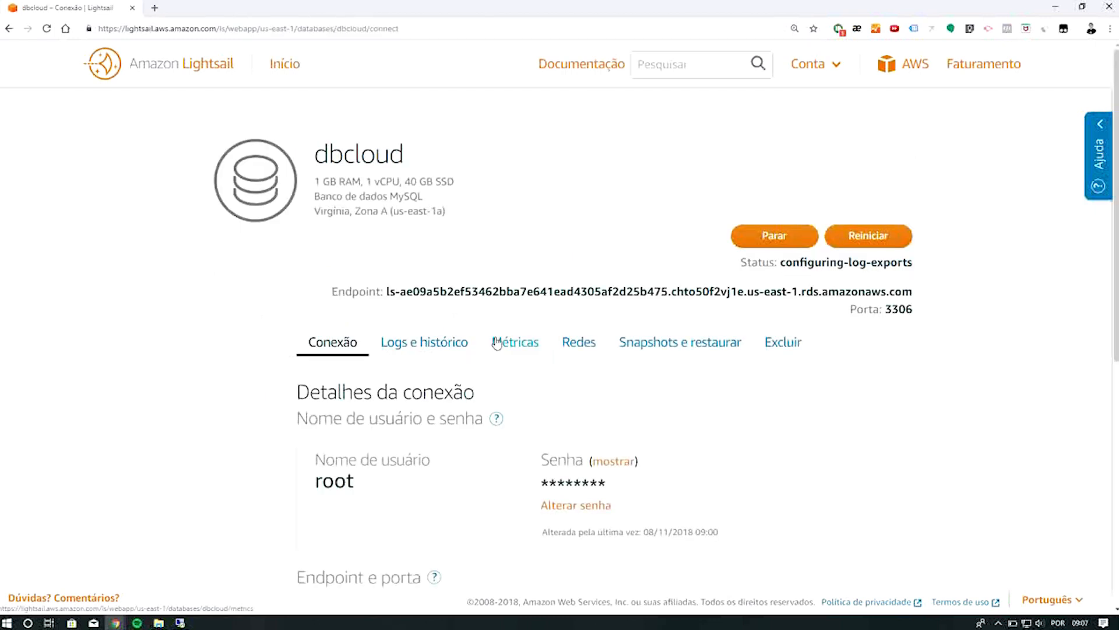
{"action": "scroll", "coordinate": [418, 375], "scroll_direction": "down", "scroll_amount": 2}
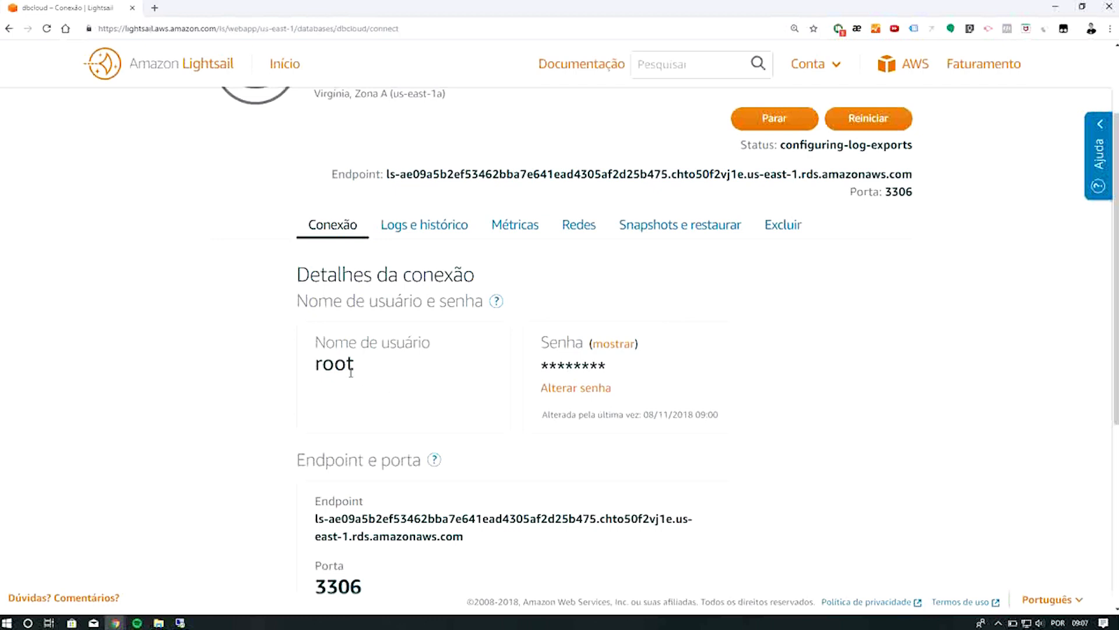
{"action": "left_click", "coordinate": [617, 344]}
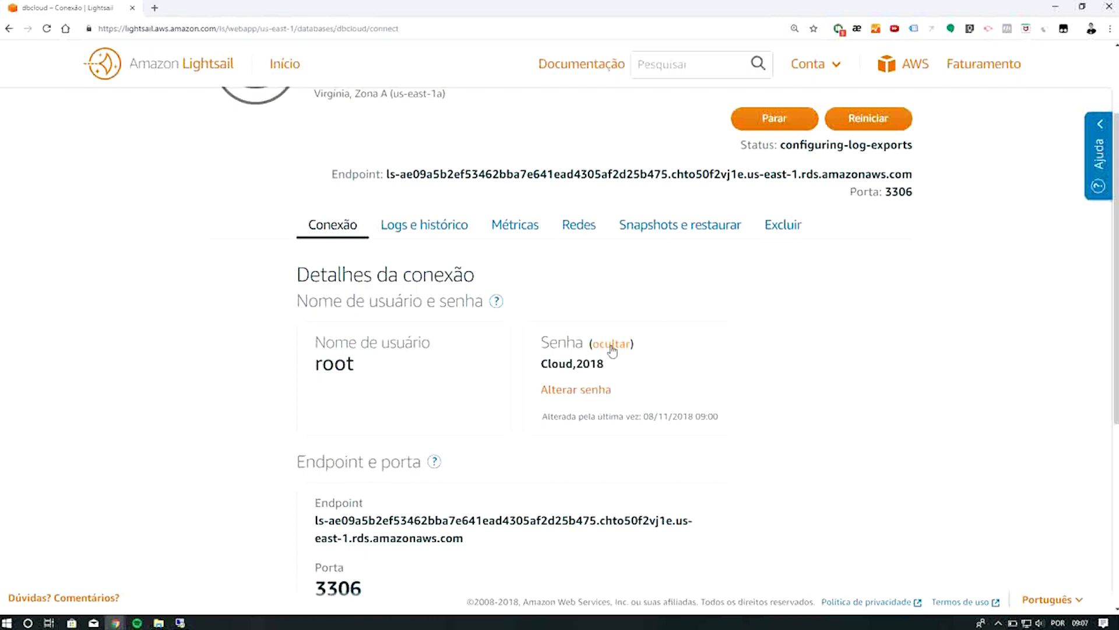
Select dbcloud's endpoint hostname and port 3306 in the connection details
{"action": "scroll", "coordinate": [452, 363], "scroll_direction": "down", "scroll_amount": 5}
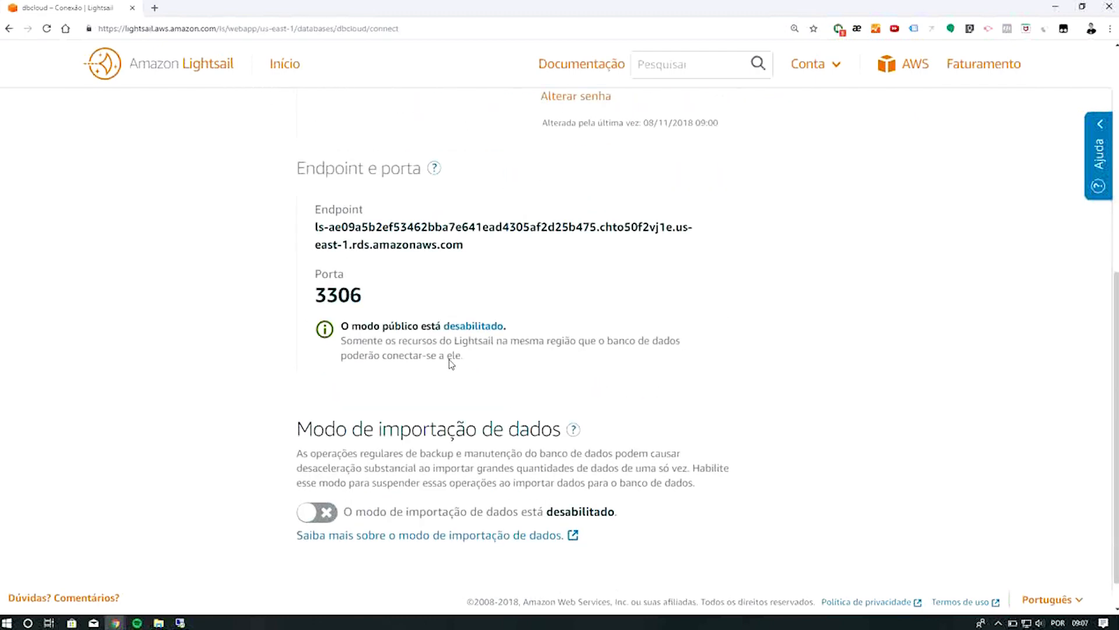
{"action": "left_click_drag", "start_coordinate": [311, 229], "coordinate": [457, 242]}
{"action": "left_click", "coordinate": [357, 292]}
{"action": "left_click_drag", "start_coordinate": [361, 294], "coordinate": [312, 295]}
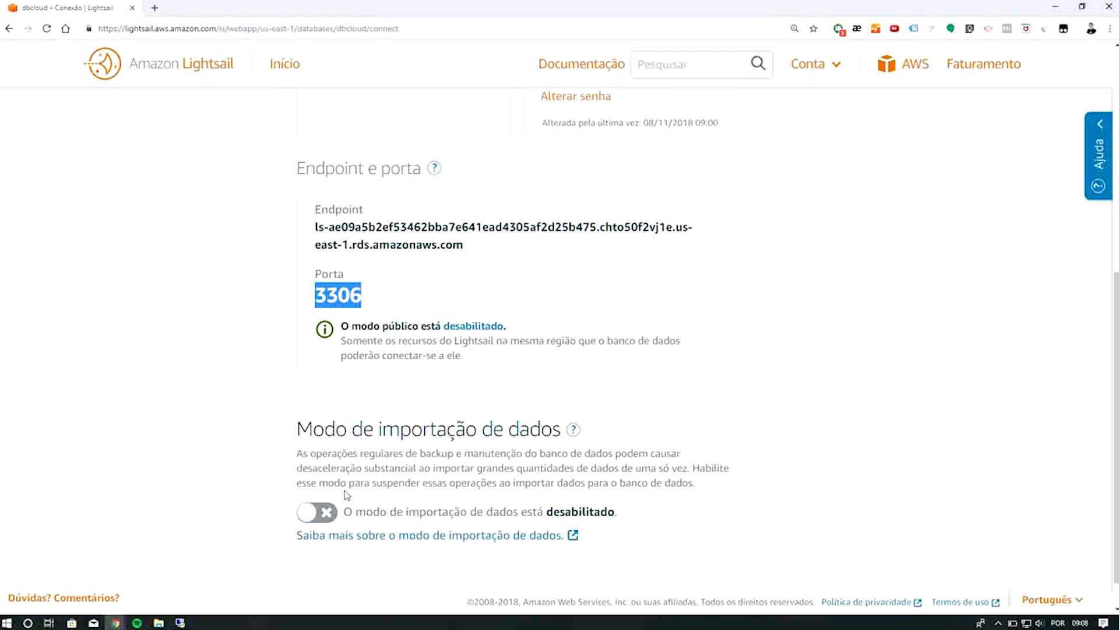
Open dbcloud's Logs e histórico tab and read the error.log
{"action": "scroll", "coordinate": [456, 482], "scroll_direction": "up", "scroll_amount": 5}
{"action": "left_click", "coordinate": [425, 343]}
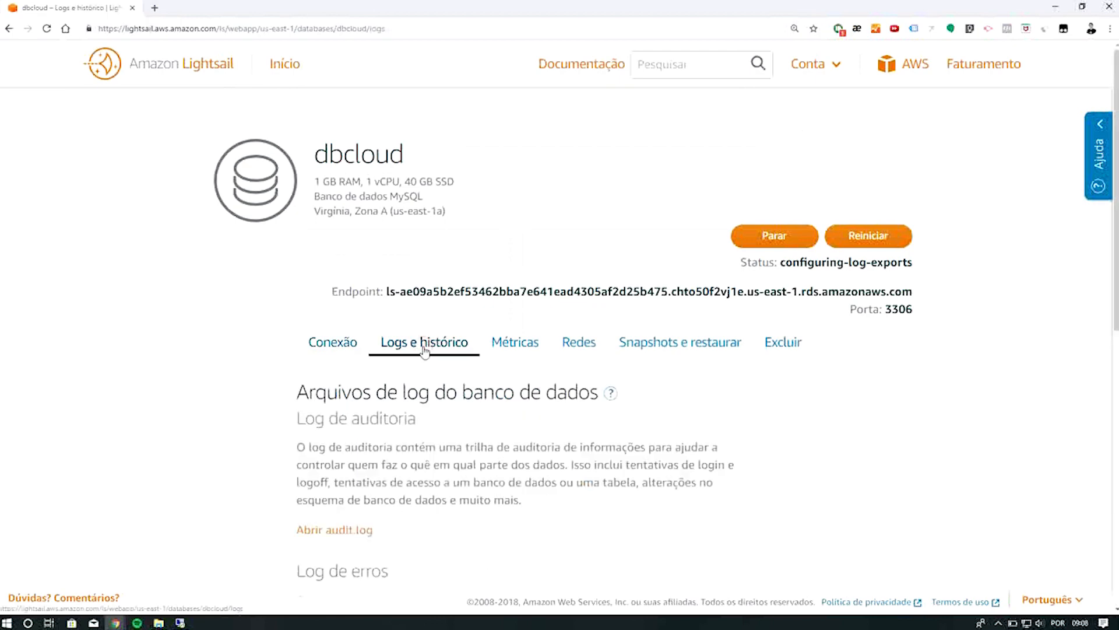
{"action": "scroll", "coordinate": [425, 349], "scroll_direction": "down", "scroll_amount": 3}
{"action": "scroll", "coordinate": [350, 356], "scroll_direction": "down", "scroll_amount": 3}
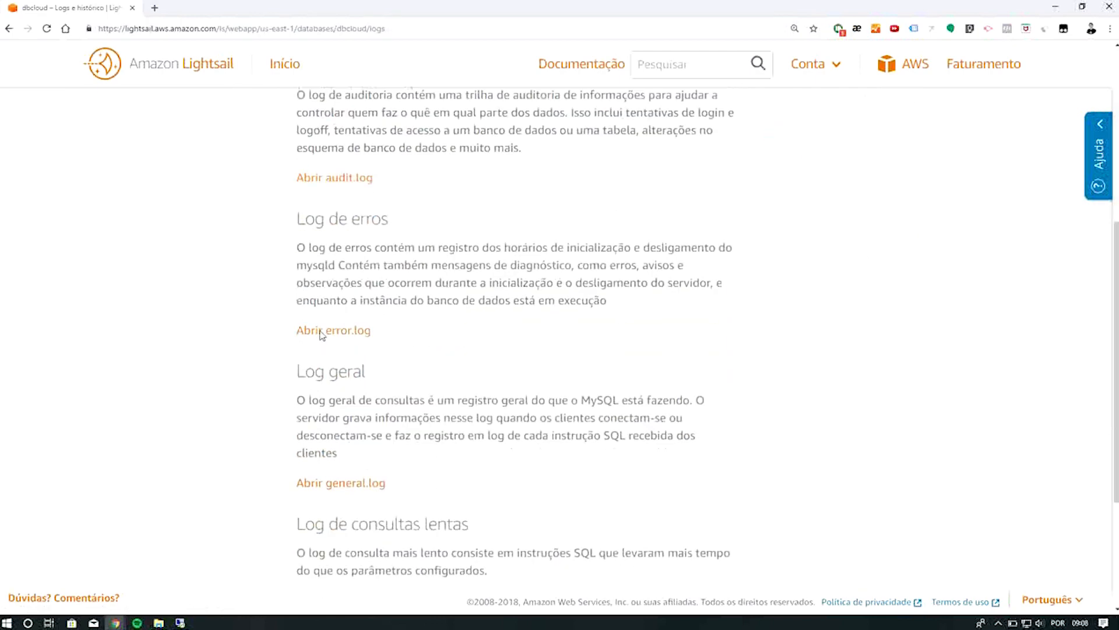
{"action": "left_click", "coordinate": [321, 335]}
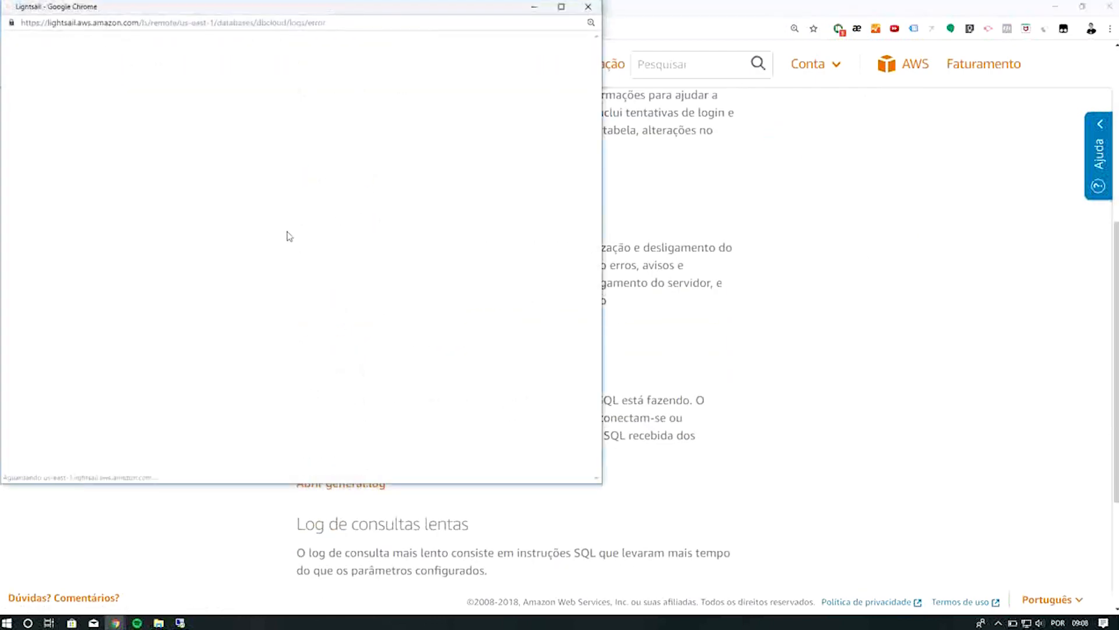
{"action": "scroll", "coordinate": [239, 254], "scroll_direction": "up", "scroll_amount": 5}
{"action": "scroll", "coordinate": [239, 254], "scroll_direction": "down", "scroll_amount": 10}
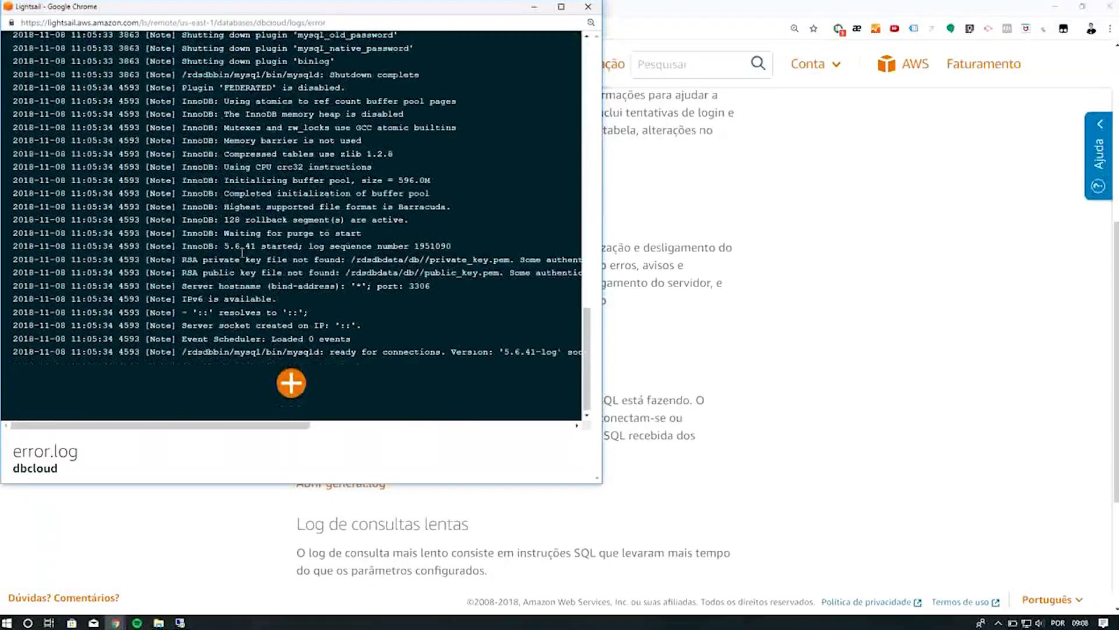
{"action": "left_click", "coordinate": [588, 6]}
{"action": "scroll", "coordinate": [435, 407], "scroll_direction": "down", "scroll_amount": 3}
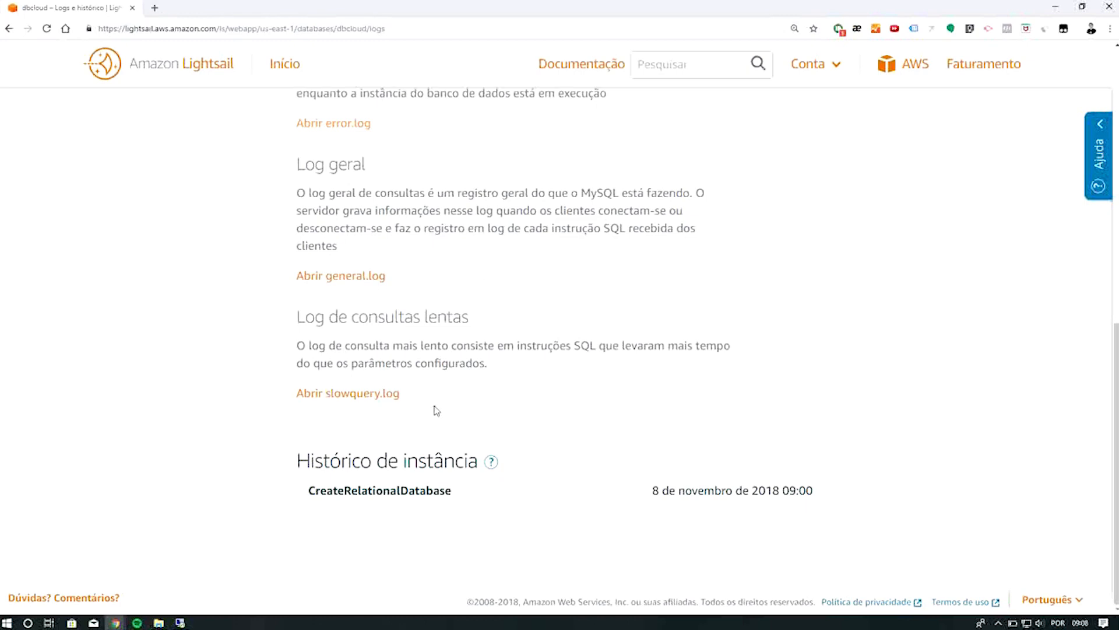
{"action": "scroll", "coordinate": [408, 315], "scroll_direction": "up", "scroll_amount": 10}
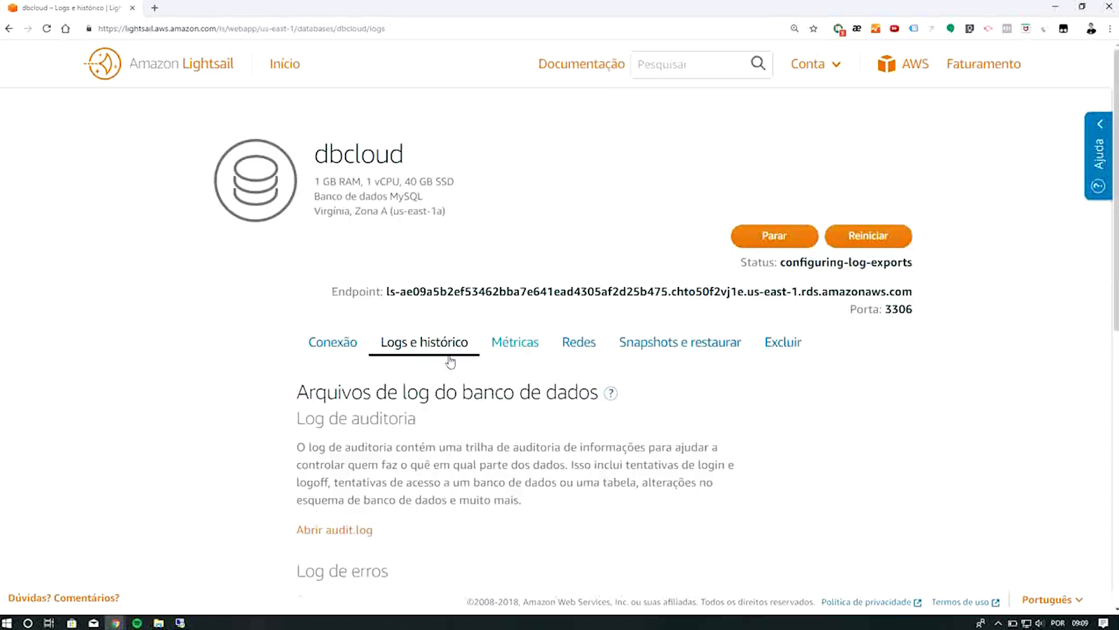
Scroll through dbcloud's Métricas charts, then switch to the Redes tab
{"action": "left_click", "coordinate": [509, 346]}
{"action": "scroll", "coordinate": [548, 408], "scroll_direction": "down", "scroll_amount": 1}
{"action": "scroll", "coordinate": [548, 408], "scroll_direction": "down", "scroll_amount": 4}
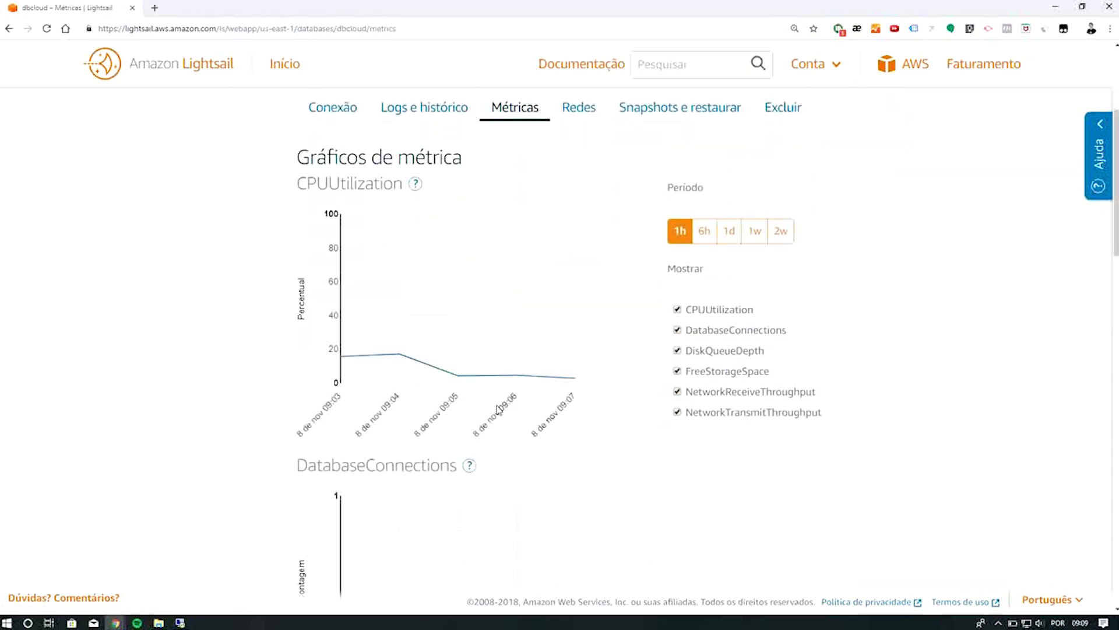
{"action": "scroll", "coordinate": [420, 303], "scroll_direction": "down", "scroll_amount": 1}
{"action": "scroll", "coordinate": [413, 296], "scroll_direction": "up", "scroll_amount": 1}
{"action": "scroll", "coordinate": [412, 296], "scroll_direction": "up", "scroll_amount": 1}
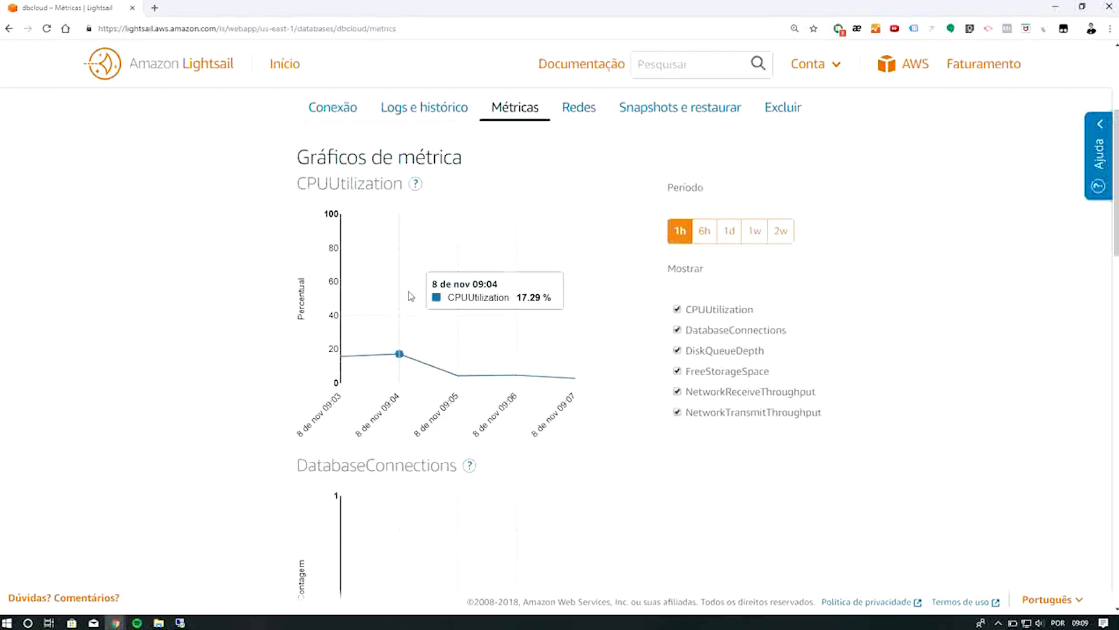
{"action": "scroll", "coordinate": [411, 295], "scroll_direction": "down", "scroll_amount": 4}
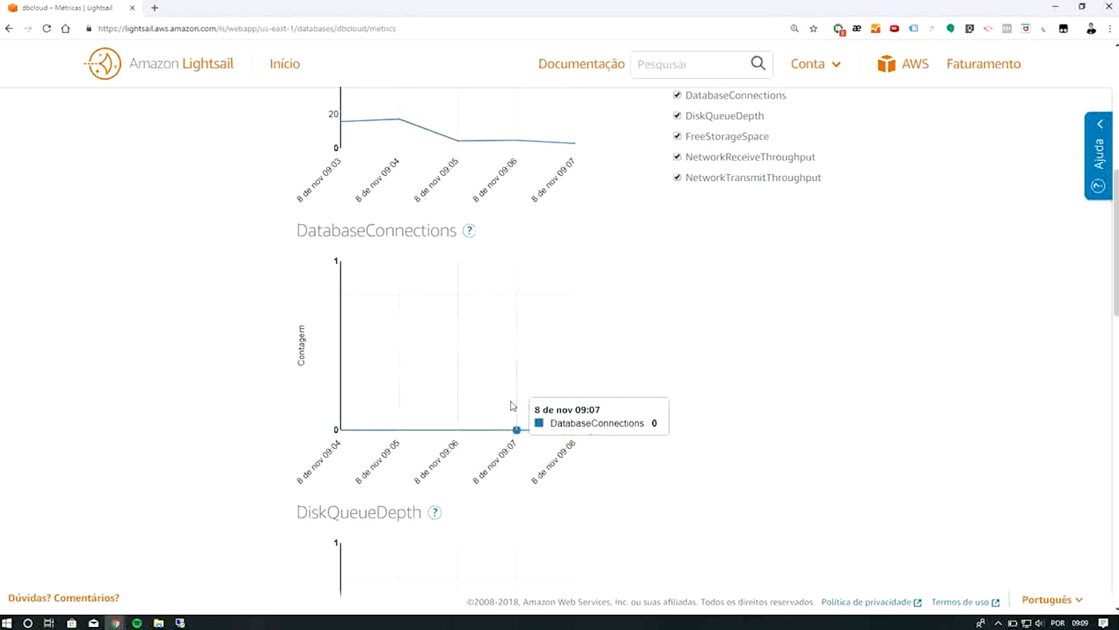
{"action": "scroll", "coordinate": [510, 321], "scroll_direction": "down", "scroll_amount": 10}
{"action": "scroll", "coordinate": [467, 337], "scroll_direction": "down", "scroll_amount": 9}
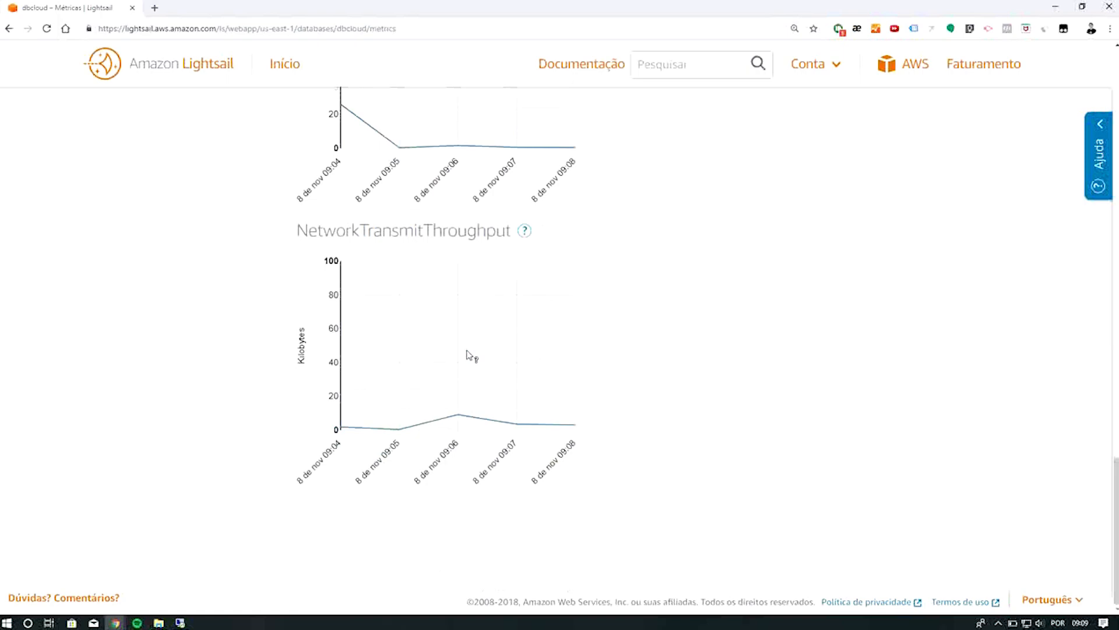
{"action": "scroll", "coordinate": [469, 355], "scroll_direction": "up", "scroll_amount": 20}
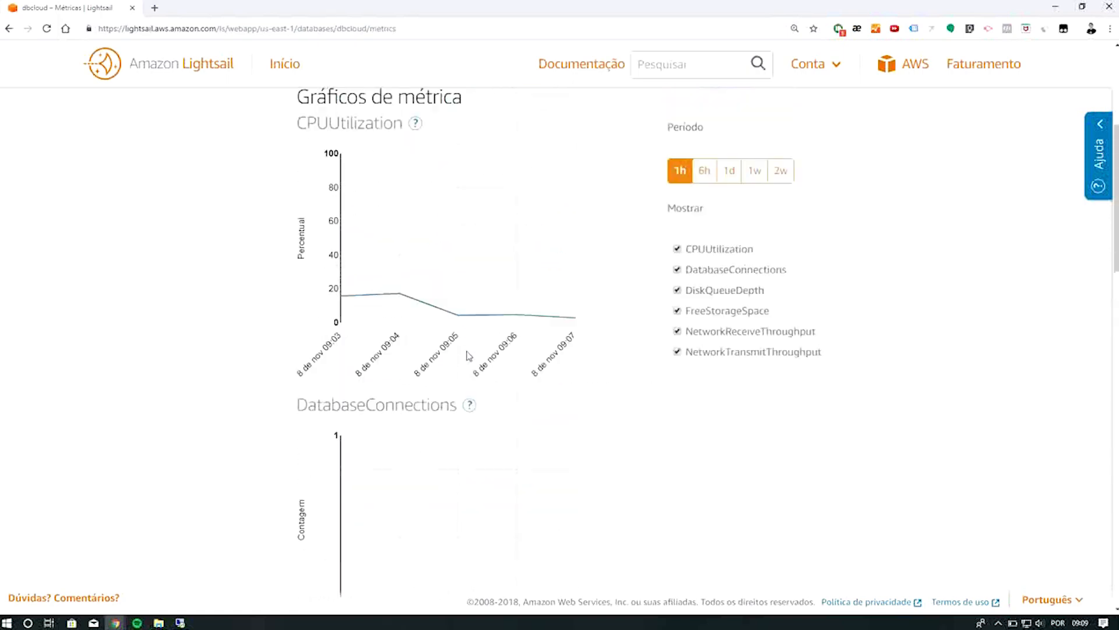
{"action": "scroll", "coordinate": [469, 354], "scroll_direction": "up", "scroll_amount": 6}
{"action": "left_click", "coordinate": [578, 341]}
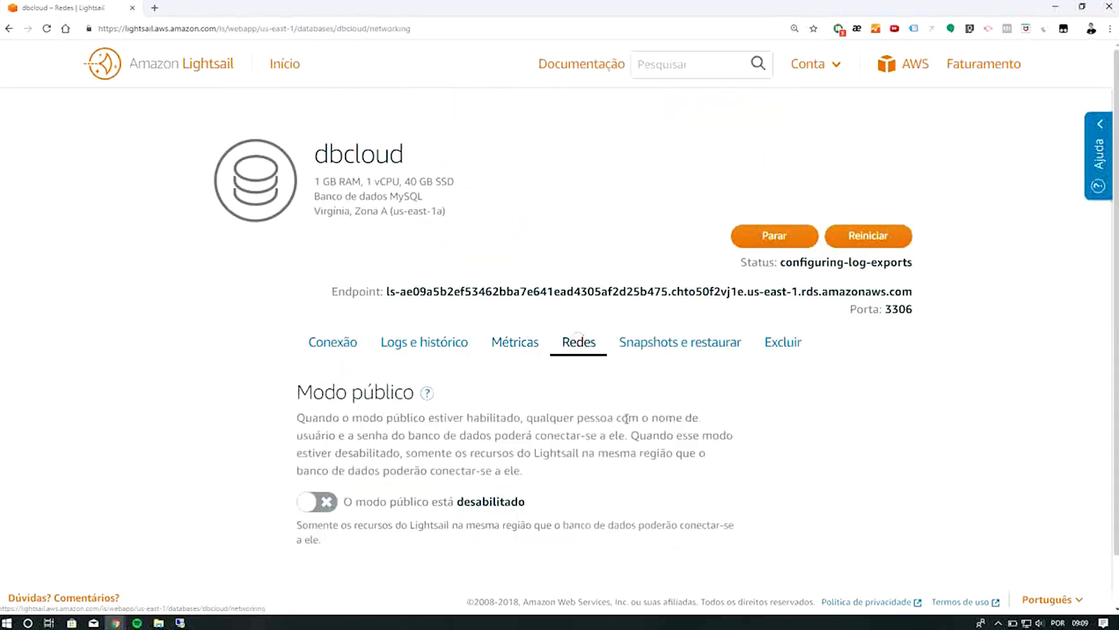
Review dbcloud's Redes, Snapshots e restaurar and Excluir pages
{"action": "scroll", "coordinate": [490, 393], "scroll_direction": "down", "scroll_amount": 1}
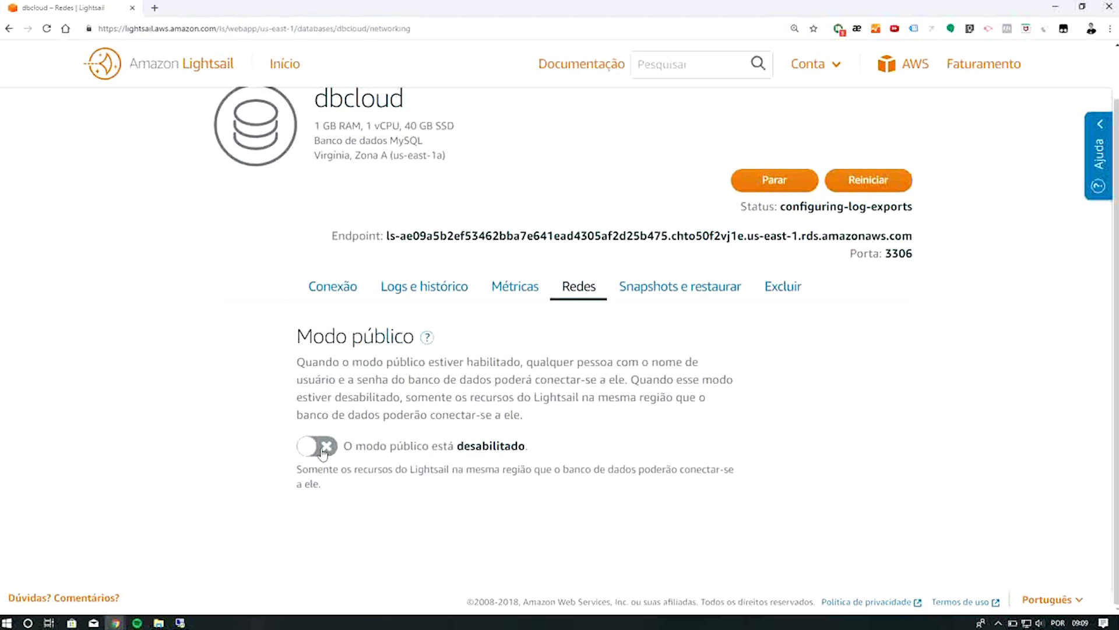
{"action": "left_click", "coordinate": [646, 287]}
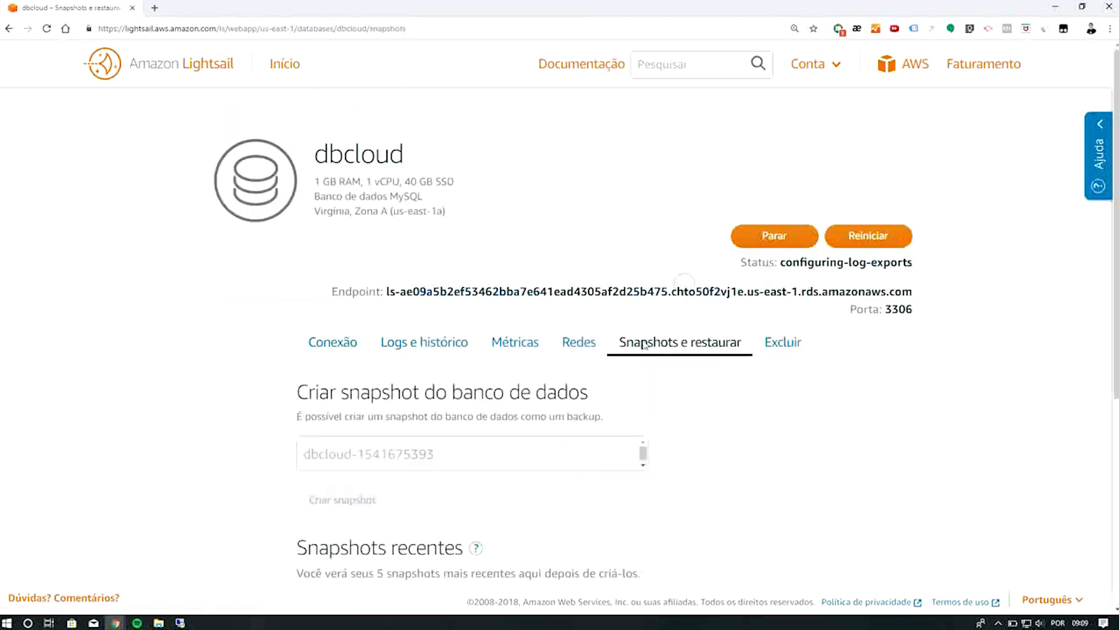
{"action": "scroll", "coordinate": [662, 365], "scroll_direction": "down", "scroll_amount": 3}
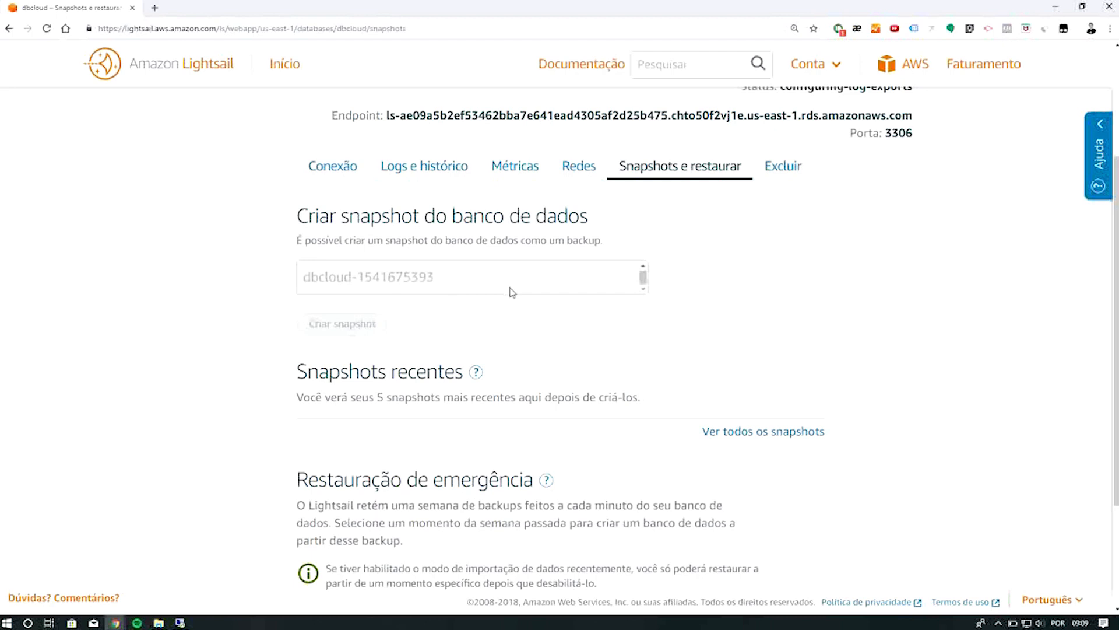
{"action": "scroll", "coordinate": [437, 332], "scroll_direction": "down", "scroll_amount": 3}
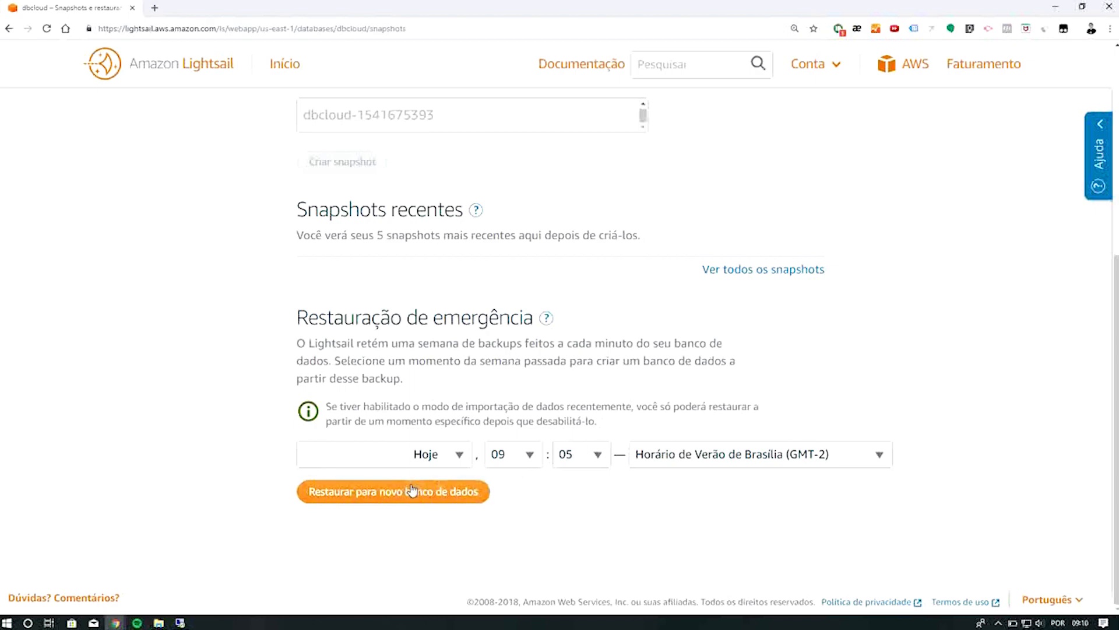
{"action": "scroll", "coordinate": [680, 489], "scroll_direction": "up", "scroll_amount": 6}
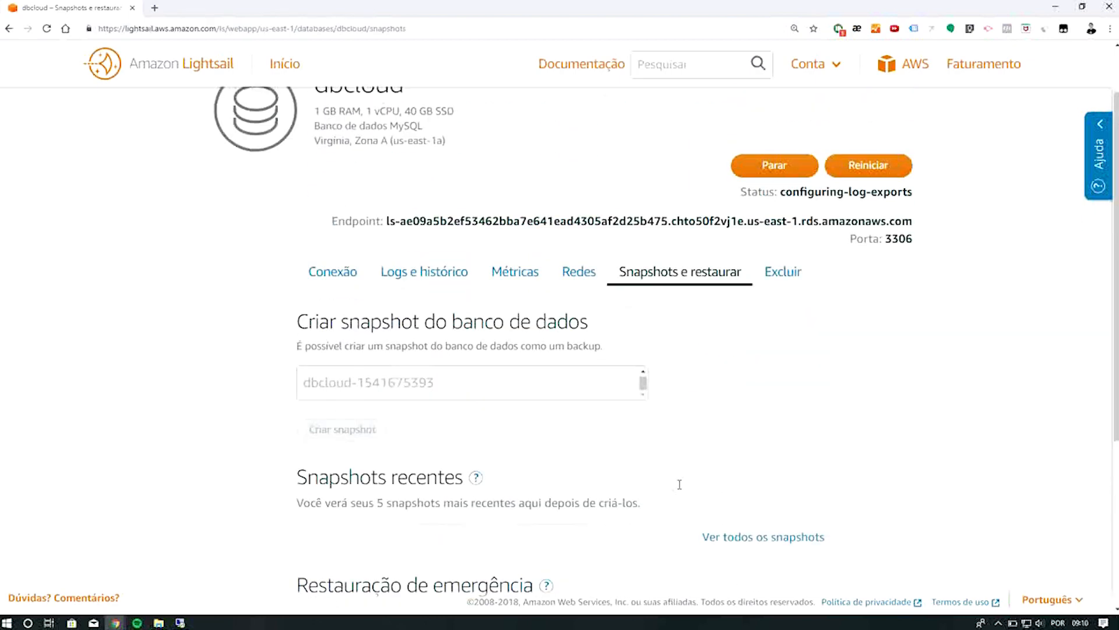
{"action": "left_click", "coordinate": [783, 343]}
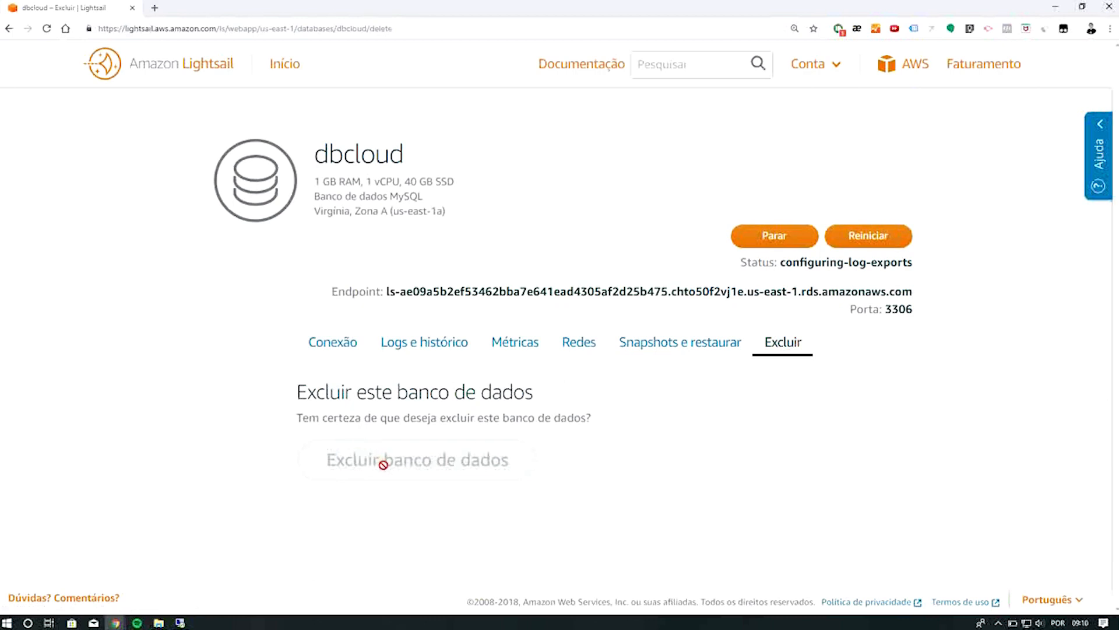
Reopen dbcloud's management page, then launch vc_redist.x64 on the remote server
{"action": "left_click", "coordinate": [284, 66]}
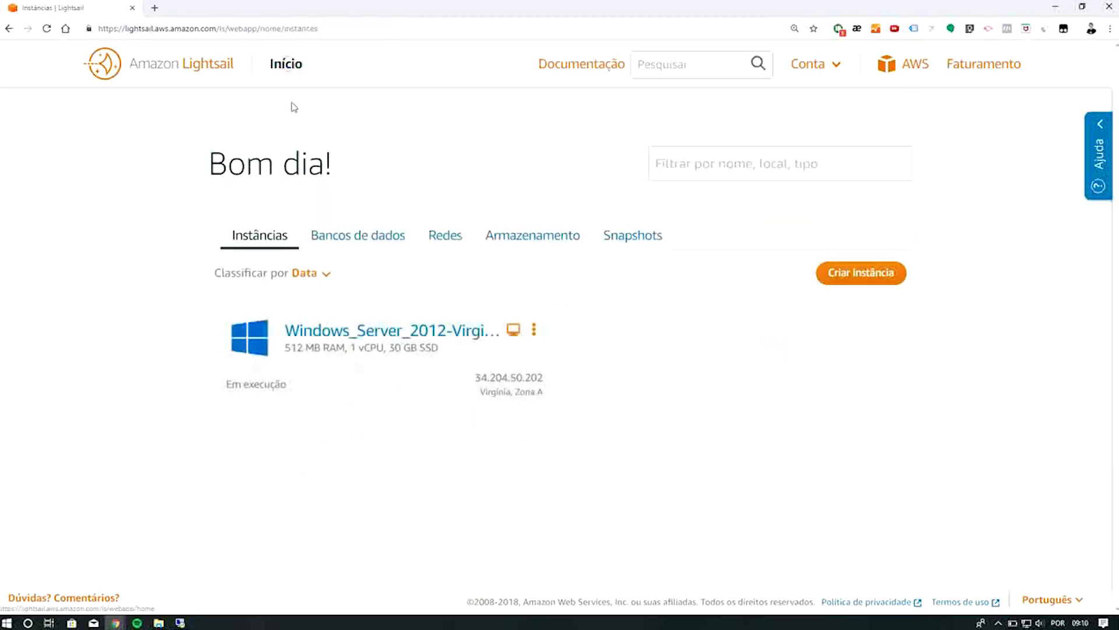
{"action": "left_click", "coordinate": [330, 239]}
{"action": "left_click", "coordinate": [533, 330]}
{"action": "left_click", "coordinate": [505, 339]}
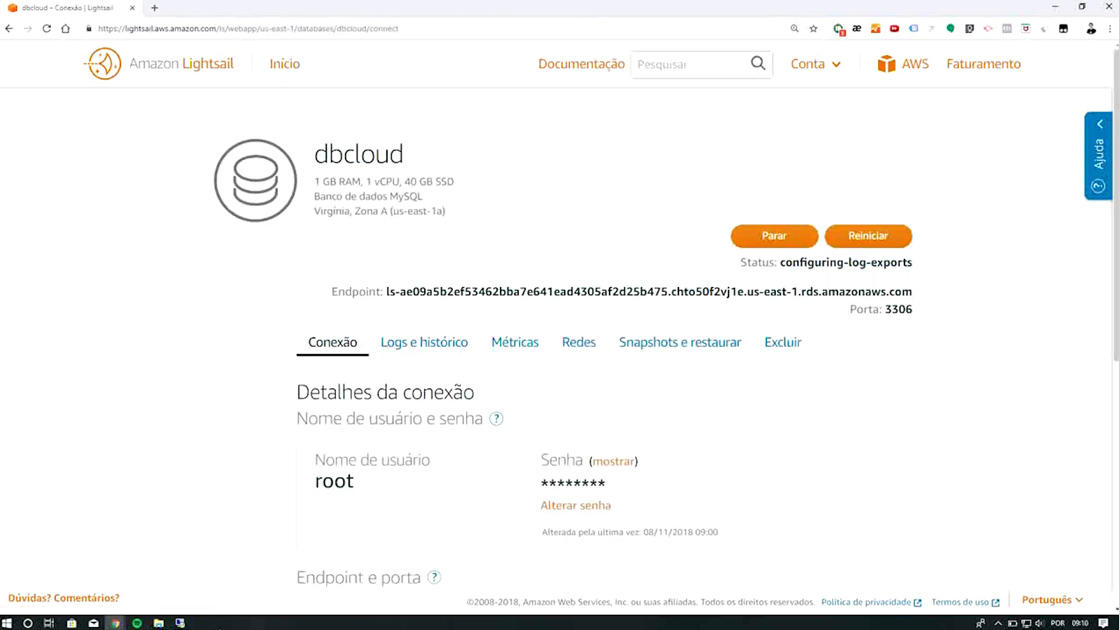
{"action": "left_click", "coordinate": [182, 622]}
{"action": "double_click", "coordinate": [466, 257]}
Install Visual C++ 2015 Redistributable, then MySQL Workbench 8.0 CE with default folder and Complete setup
{"action": "left_click", "coordinate": [583, 375]}
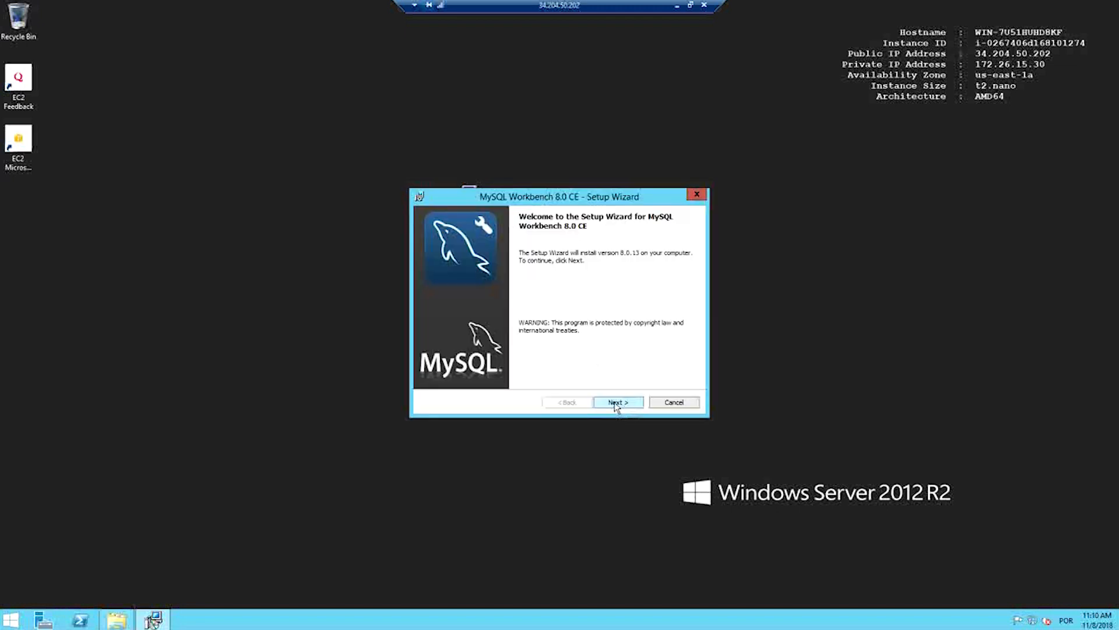
{"action": "left_click", "coordinate": [616, 404]}
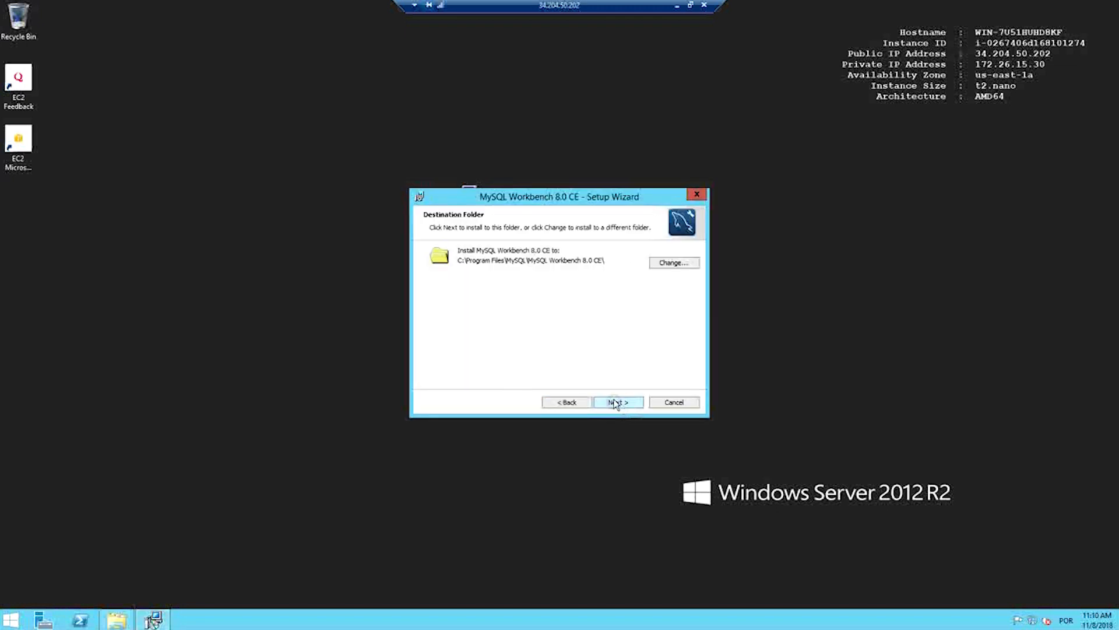
{"action": "left_click", "coordinate": [617, 401]}
{"action": "left_click", "coordinate": [617, 402]}
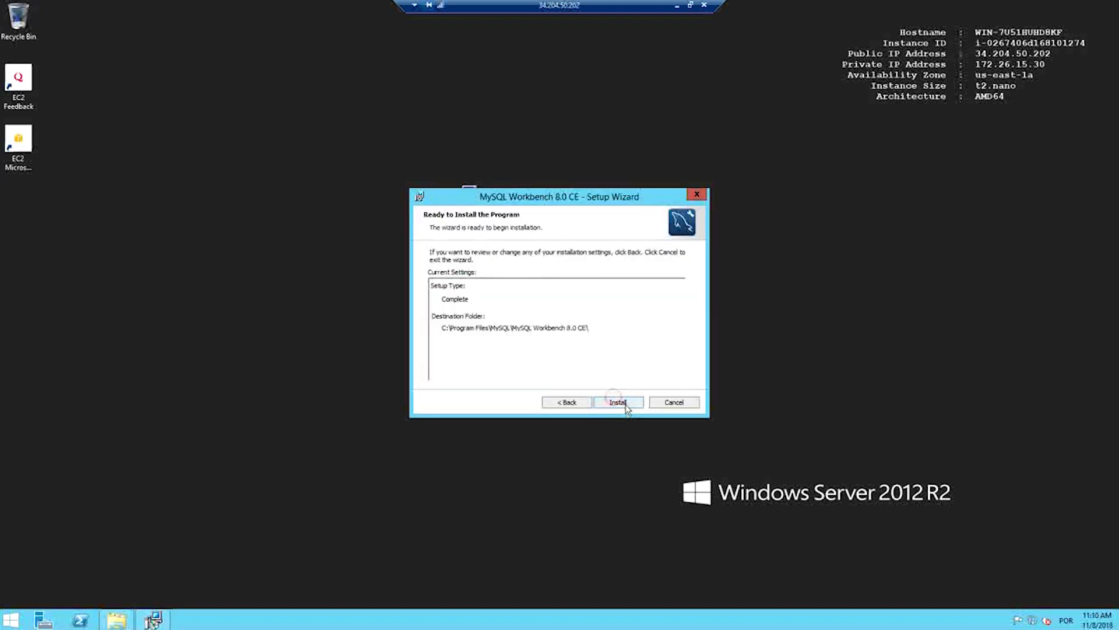
{"action": "left_click", "coordinate": [621, 402]}
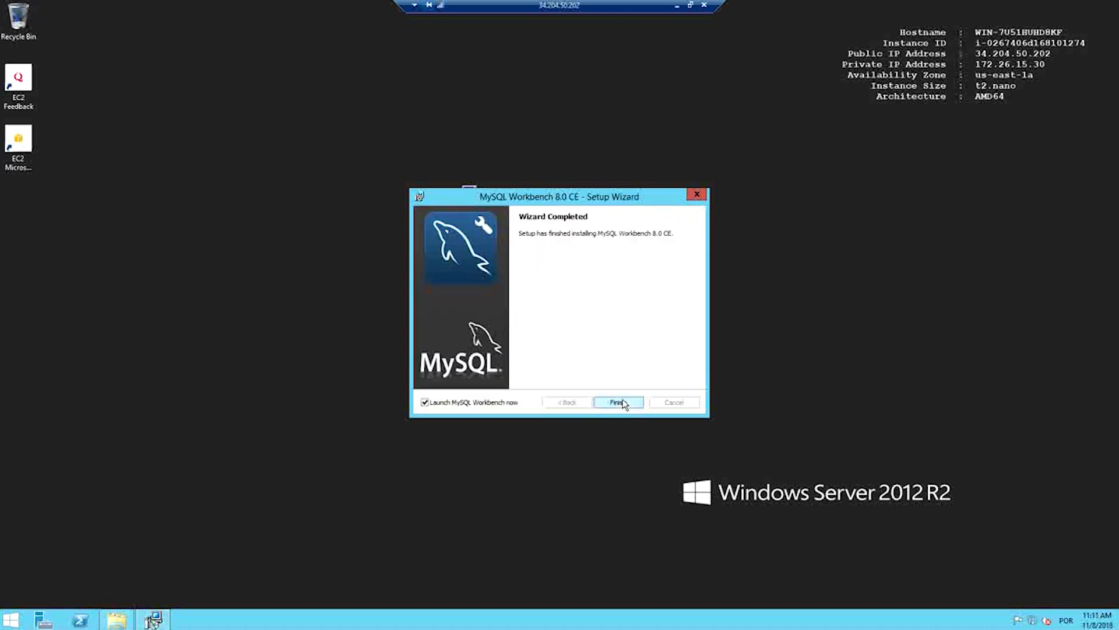
{"action": "left_click", "coordinate": [619, 402]}
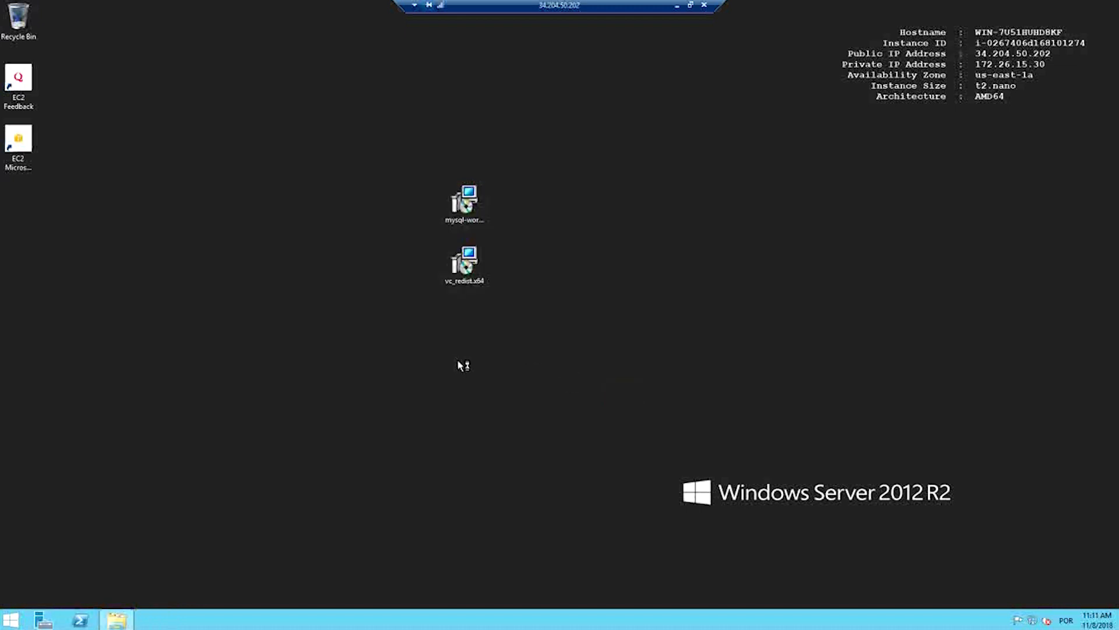
Start a new MySQL connection using the copied dbcloud endpoint as its hostname
{"action": "left_click", "coordinate": [233, 318]}
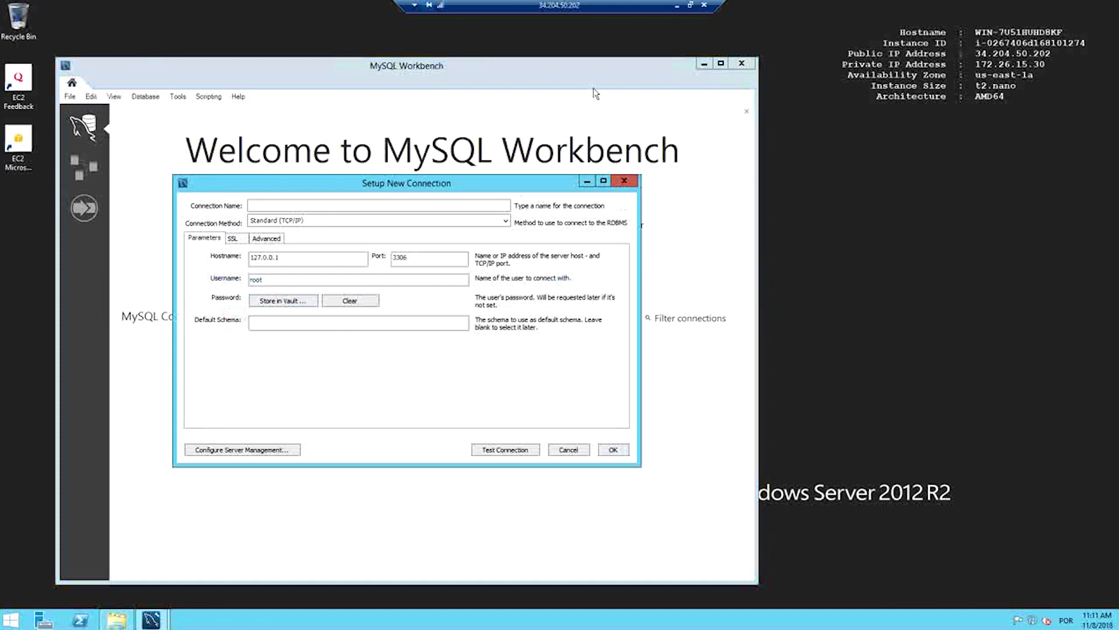
{"action": "left_click", "coordinate": [677, 7]}
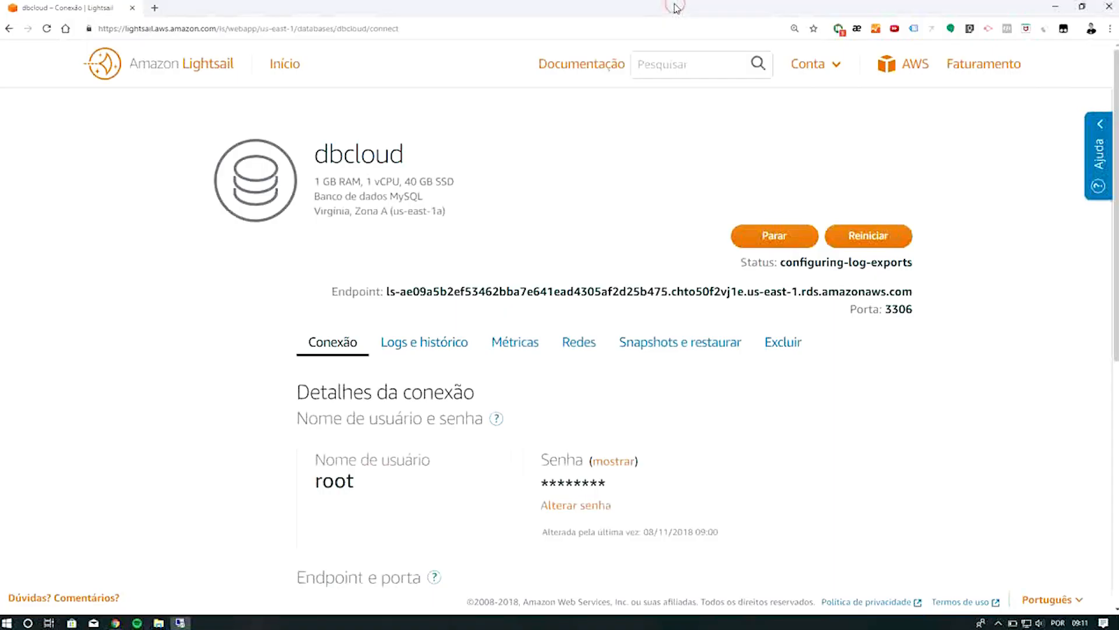
{"action": "scroll", "coordinate": [497, 464], "scroll_direction": "down", "scroll_amount": 5}
{"action": "triple_click", "coordinate": [336, 350]}
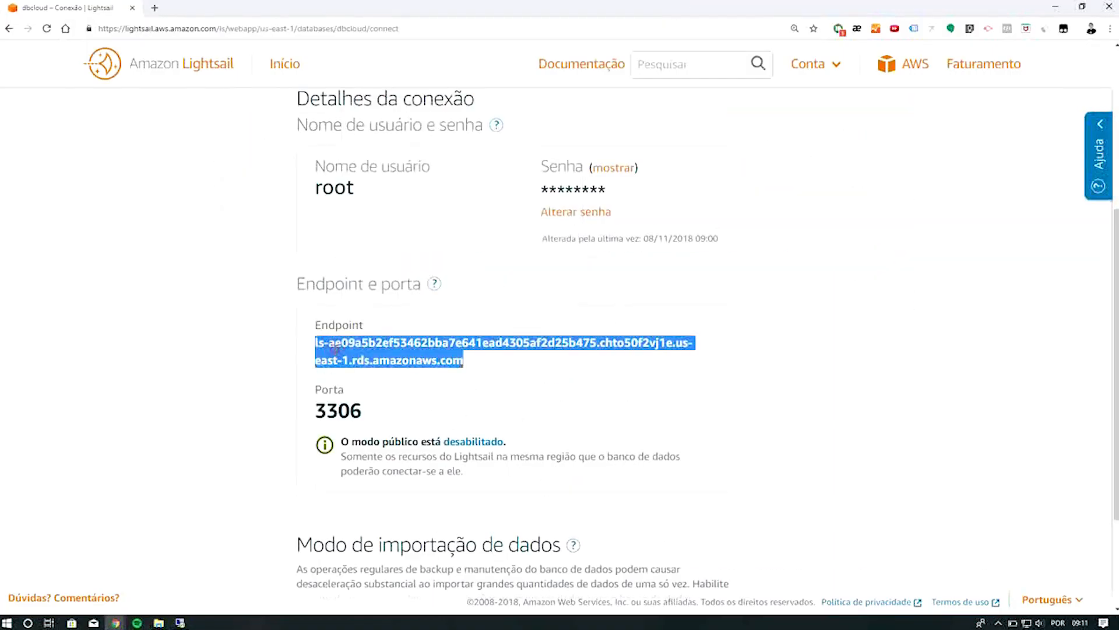
{"action": "key", "text": "ctrl+c"}
{"action": "key", "text": "alt+Tab"}
{"action": "double_click", "coordinate": [291, 258]}
{"action": "key", "text": "ctrl+v"}
{"action": "left_click", "coordinate": [305, 279]}
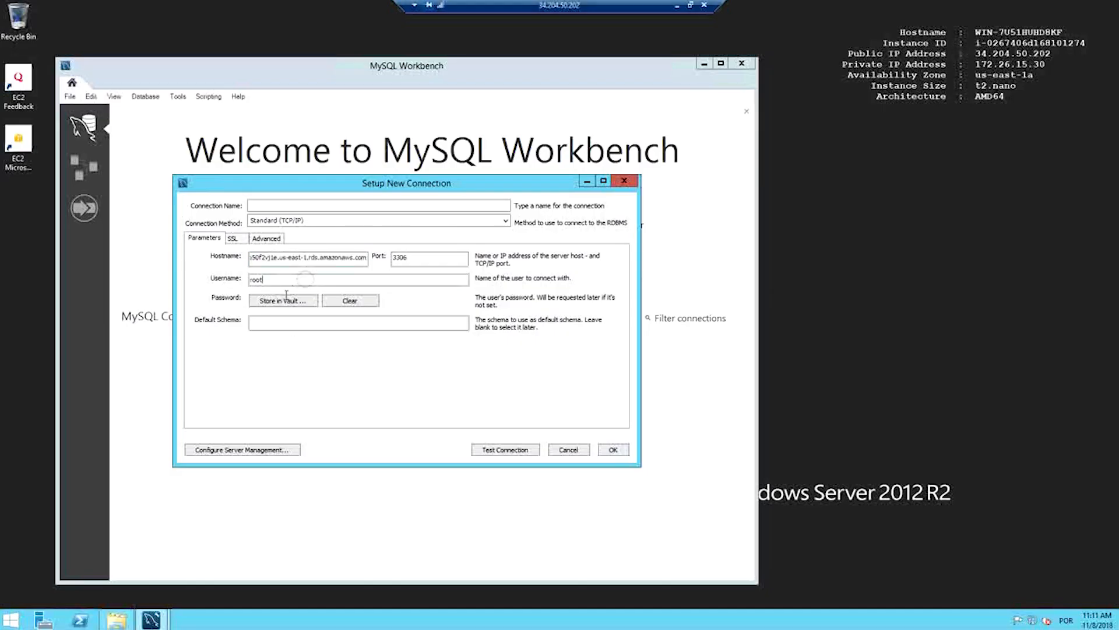
Name the connection ligthsail, store the root password, test it successfully and save it
{"action": "left_click", "coordinate": [272, 205]}
{"action": "type", "text": "ligthsail"}
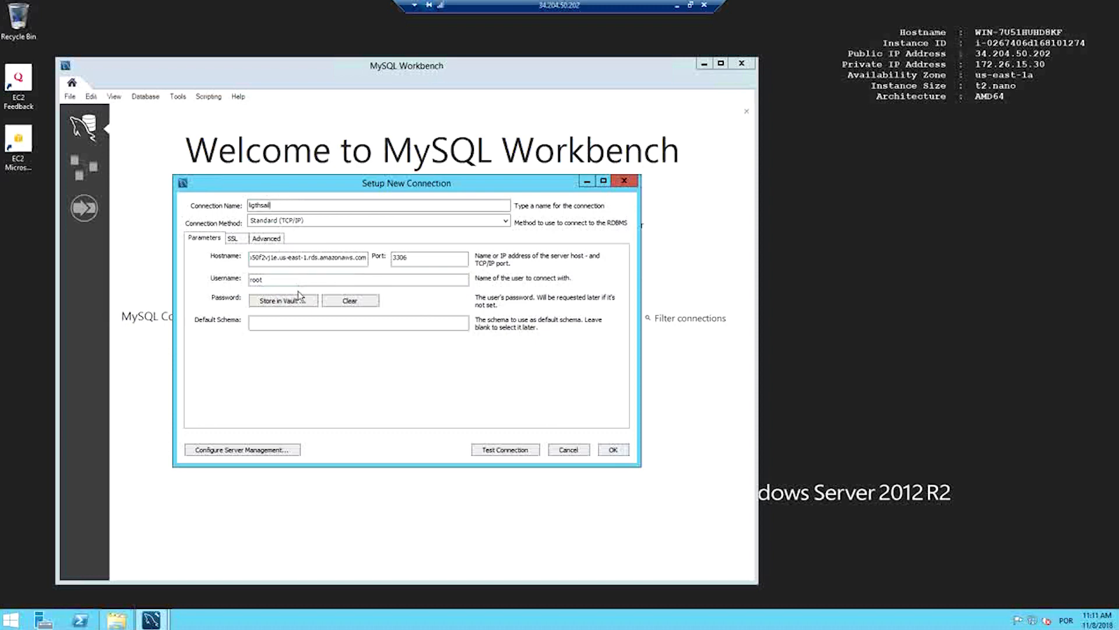
{"action": "left_click", "coordinate": [282, 300]}
{"action": "type", "text": "**********"}
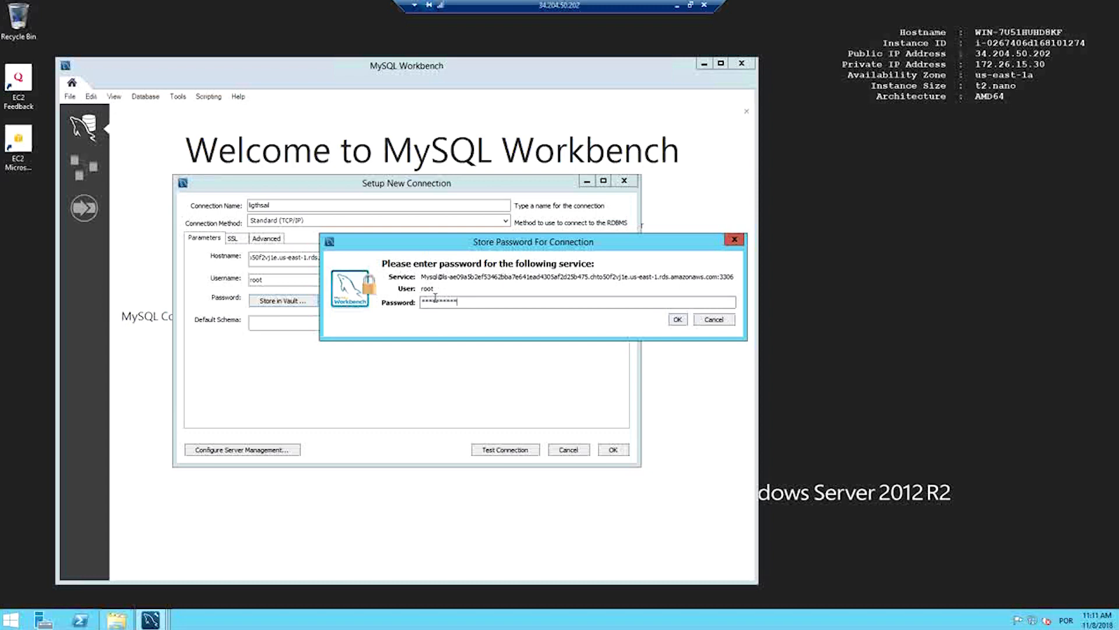
{"action": "left_click", "coordinate": [678, 320]}
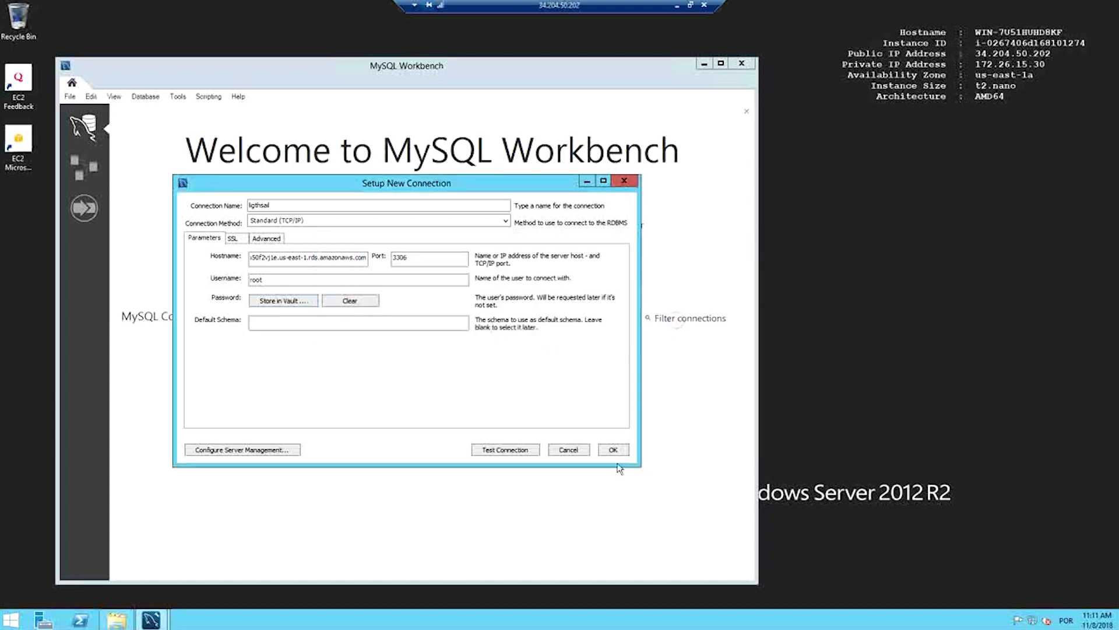
{"action": "left_click", "coordinate": [527, 452]}
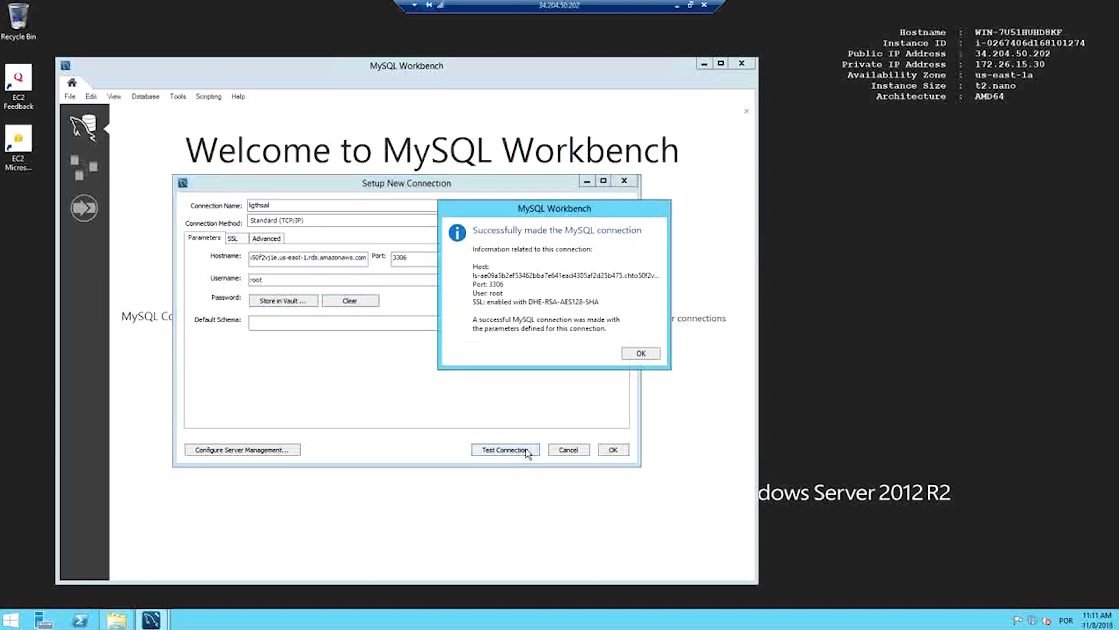
{"action": "left_click", "coordinate": [641, 353]}
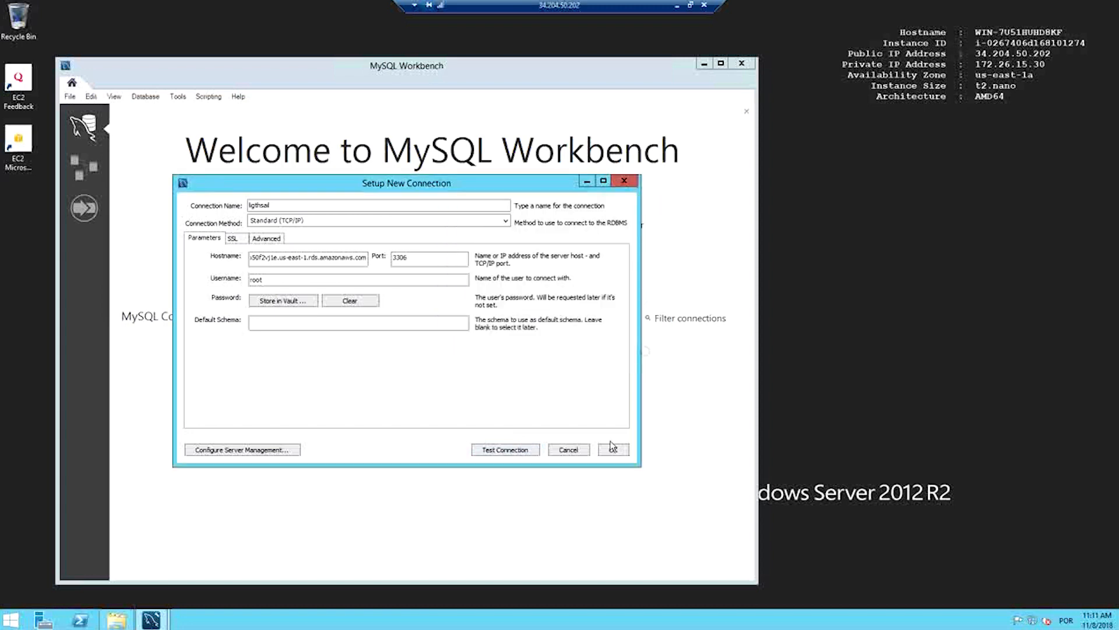
{"action": "left_click", "coordinate": [614, 450]}
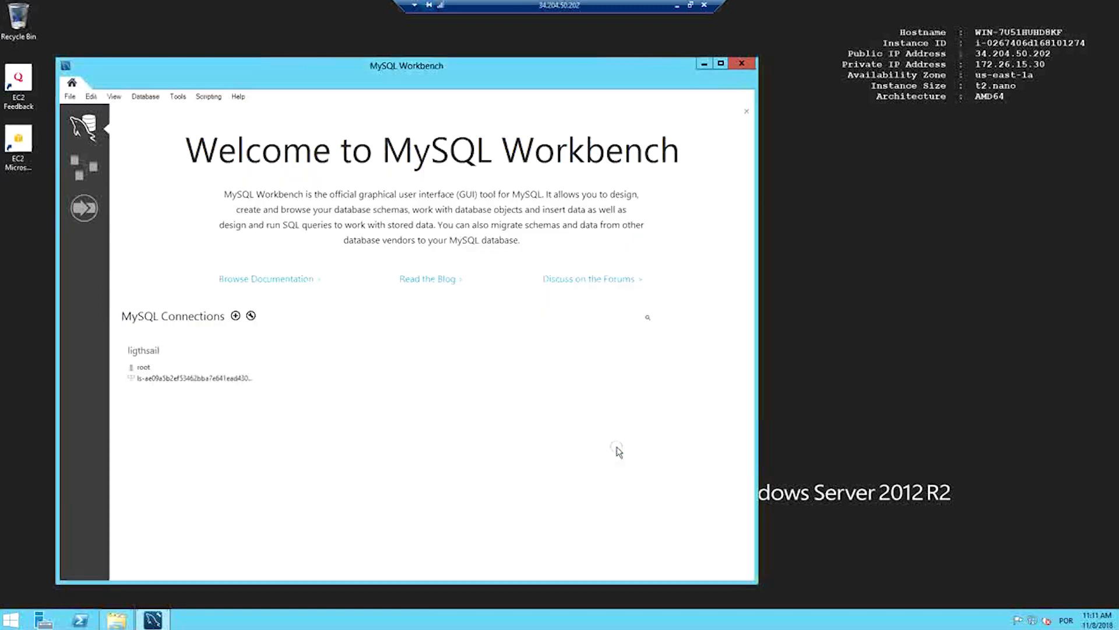
Connect to the ligthsail database and browse the dbmaster schema's Tables in a maximized Workbench window
{"action": "left_click", "coordinate": [198, 362]}
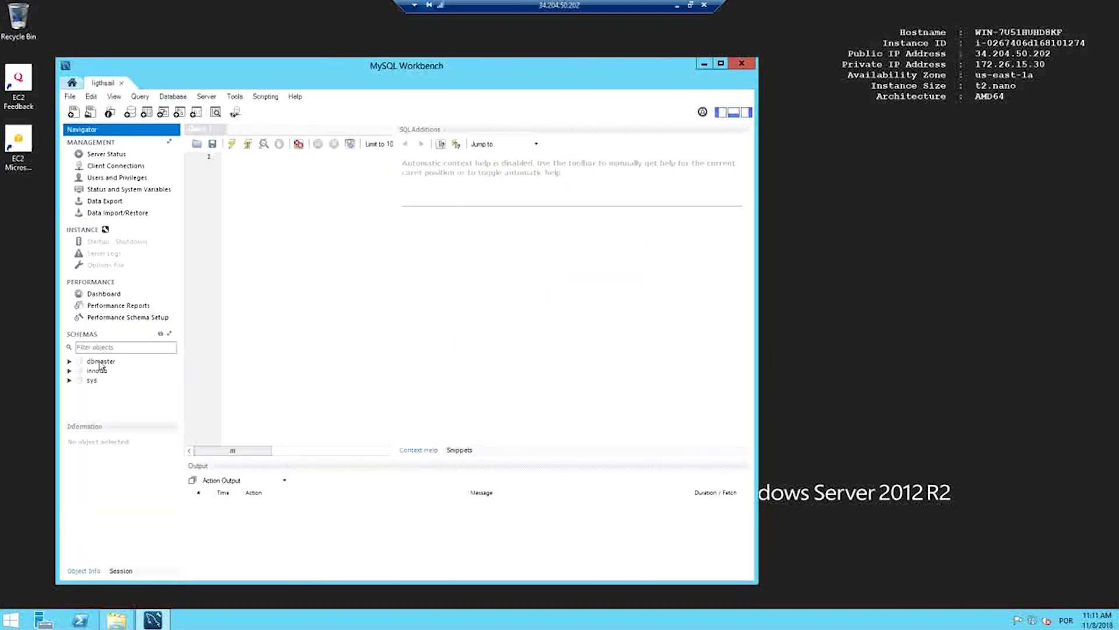
{"action": "left_click", "coordinate": [69, 361]}
{"action": "left_click", "coordinate": [106, 363]}
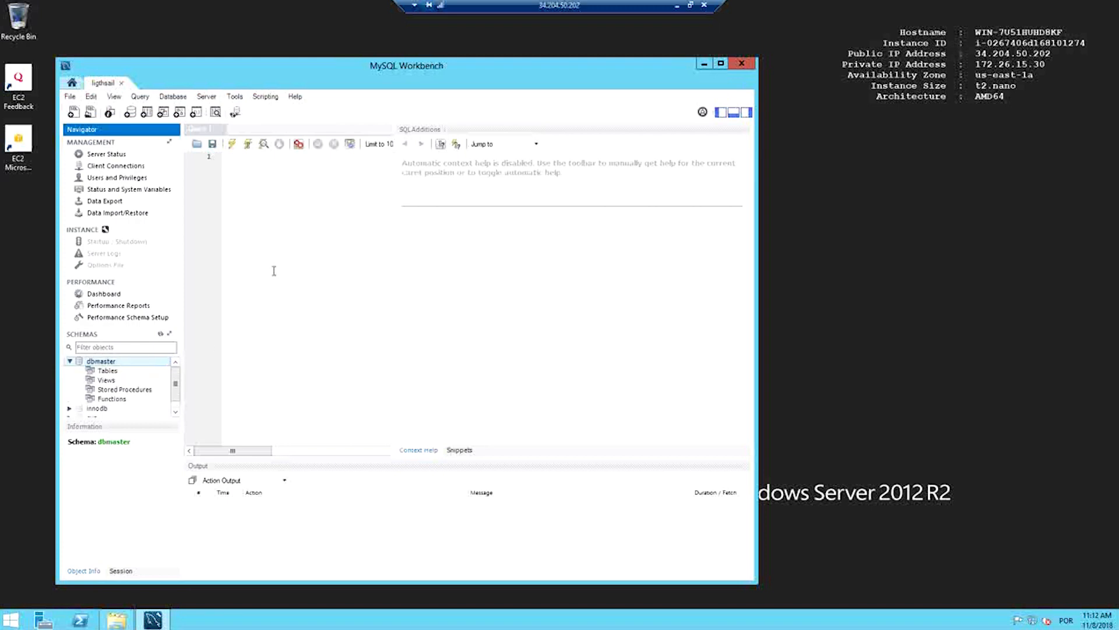
{"action": "left_click", "coordinate": [107, 370]}
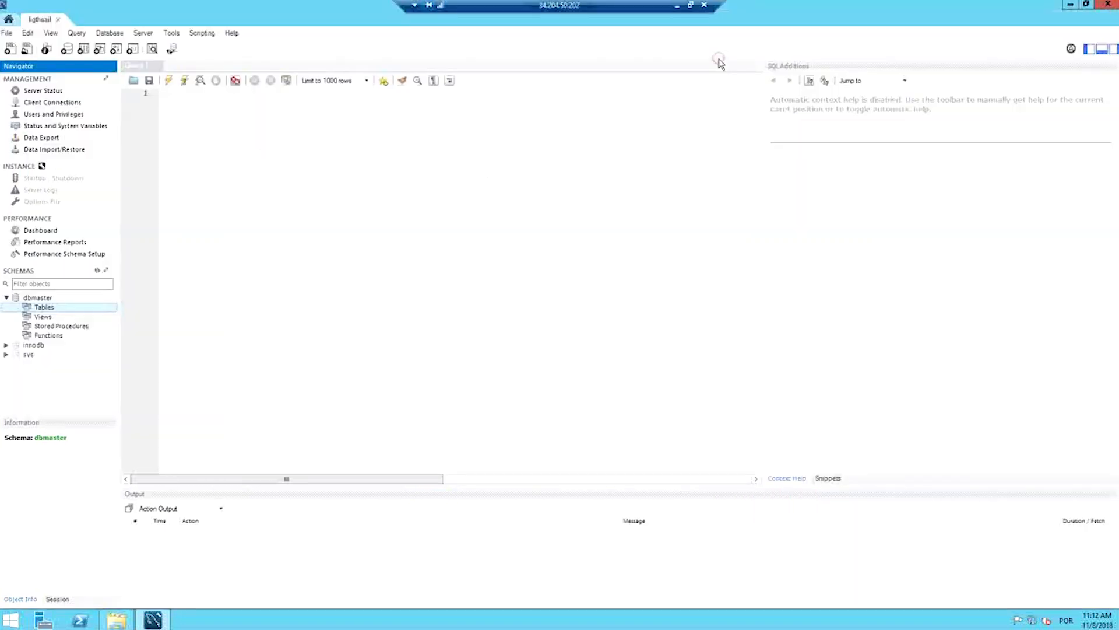
{"action": "left_click", "coordinate": [721, 63]}
Check dbcloud's Métricas charts in Lightsail, showing 2 database connections at 09:11
{"action": "left_click", "coordinate": [676, 5]}
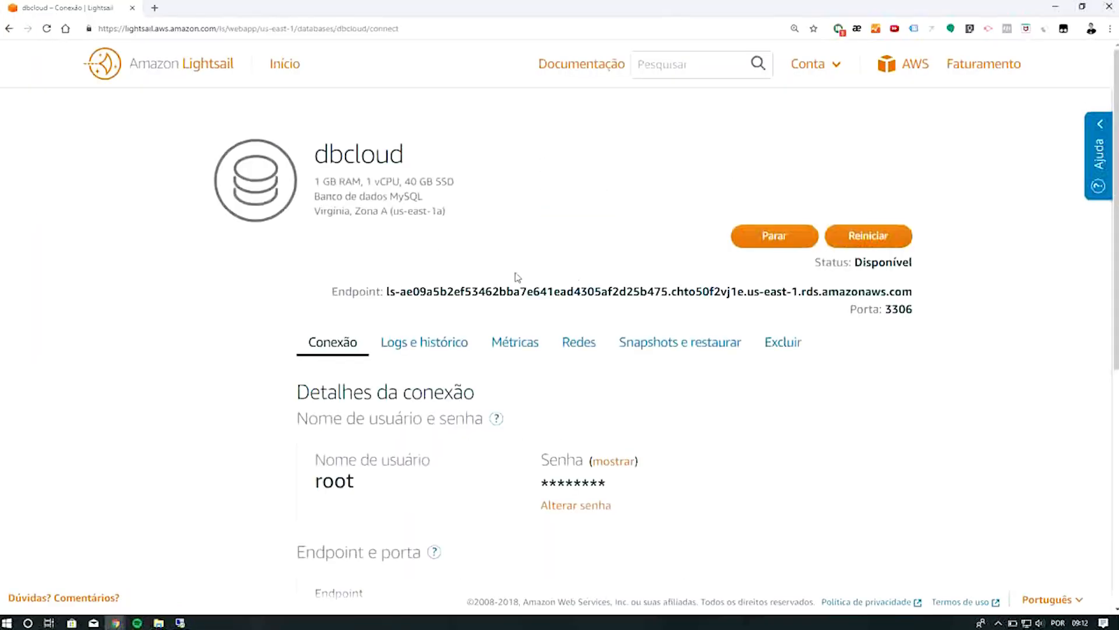
{"action": "left_click", "coordinate": [511, 343]}
{"action": "scroll", "coordinate": [513, 338], "scroll_direction": "down", "scroll_amount": 10}
{"action": "mouse_move", "coordinate": [565, 178]}
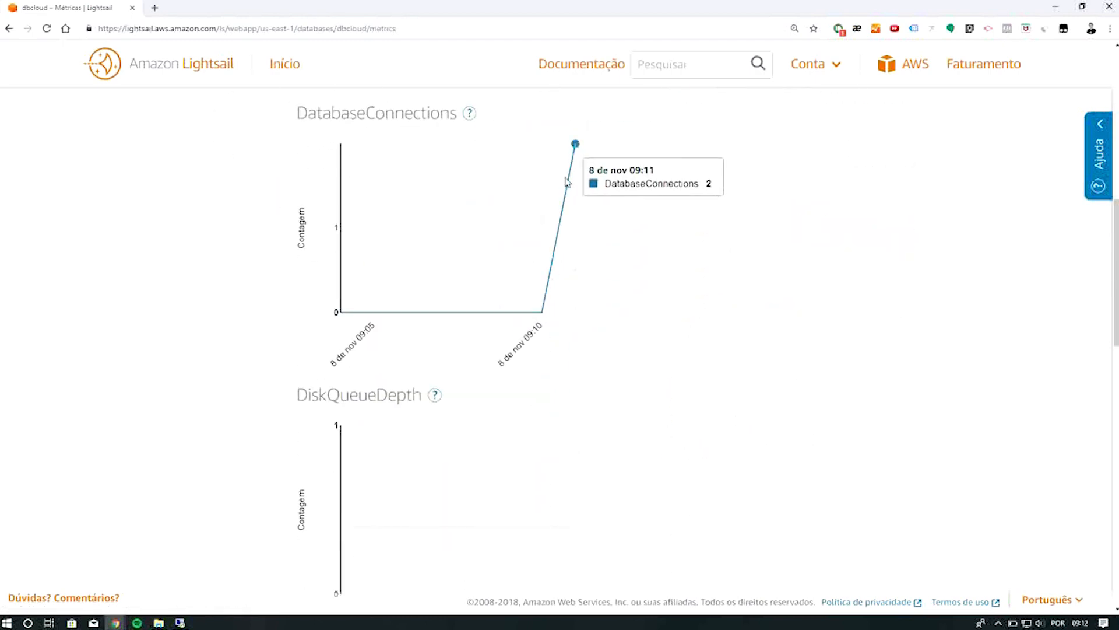
{"action": "scroll", "coordinate": [567, 182], "scroll_direction": "up", "scroll_amount": 7}
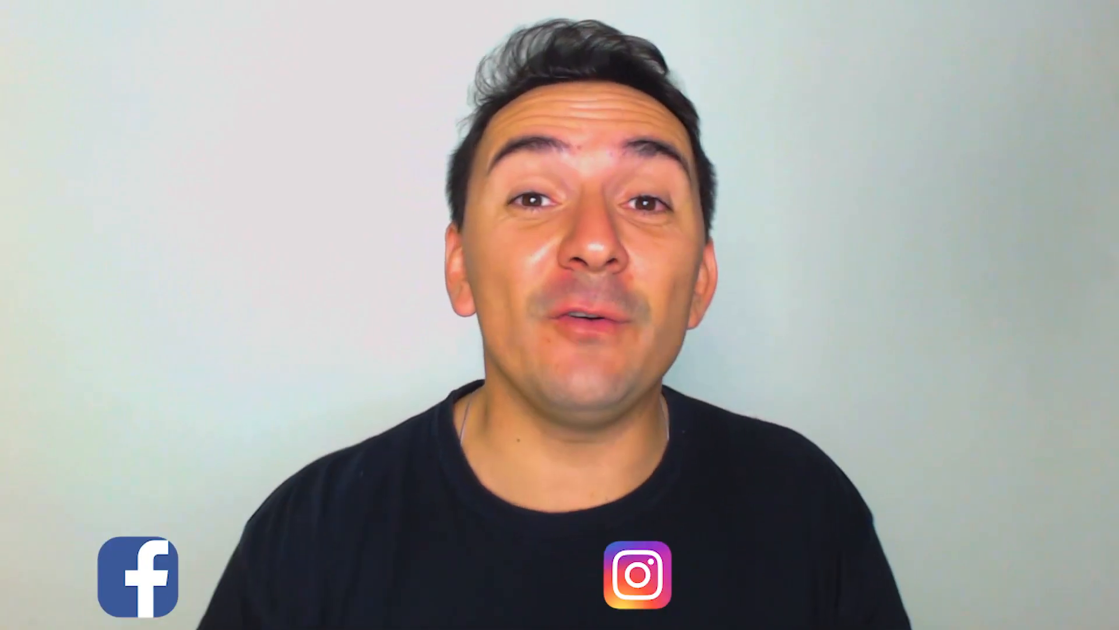